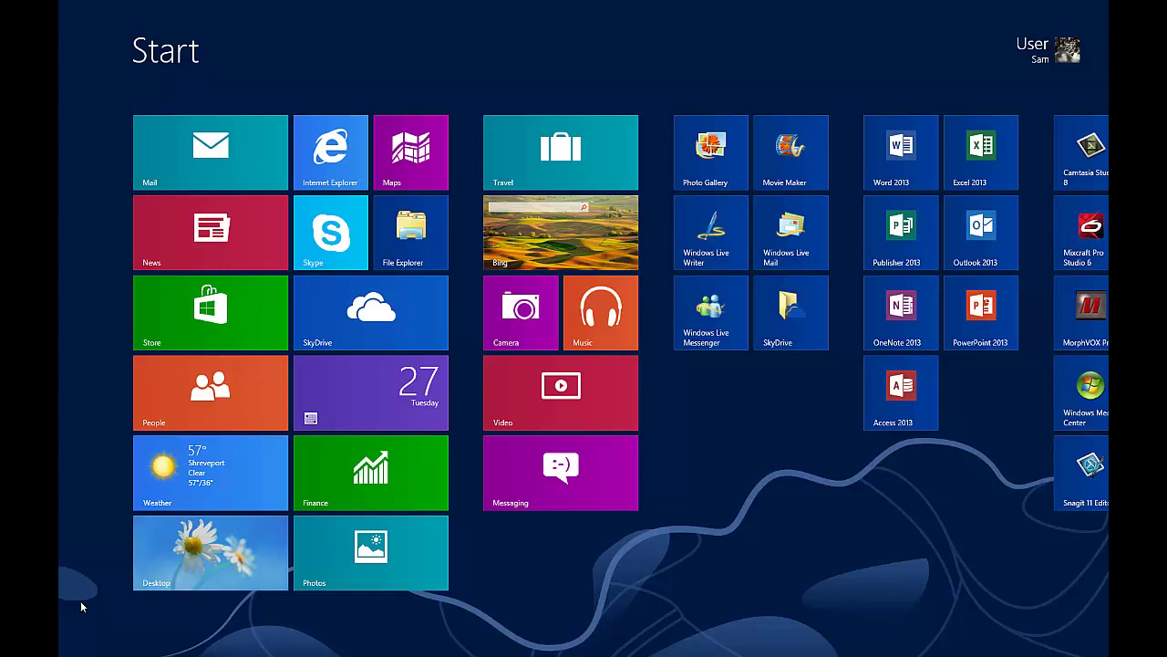
- Go to the desktop and bring up the Internet Explorer page Start Screen Tips
{"action": "left_click", "coordinate": [237, 580]}
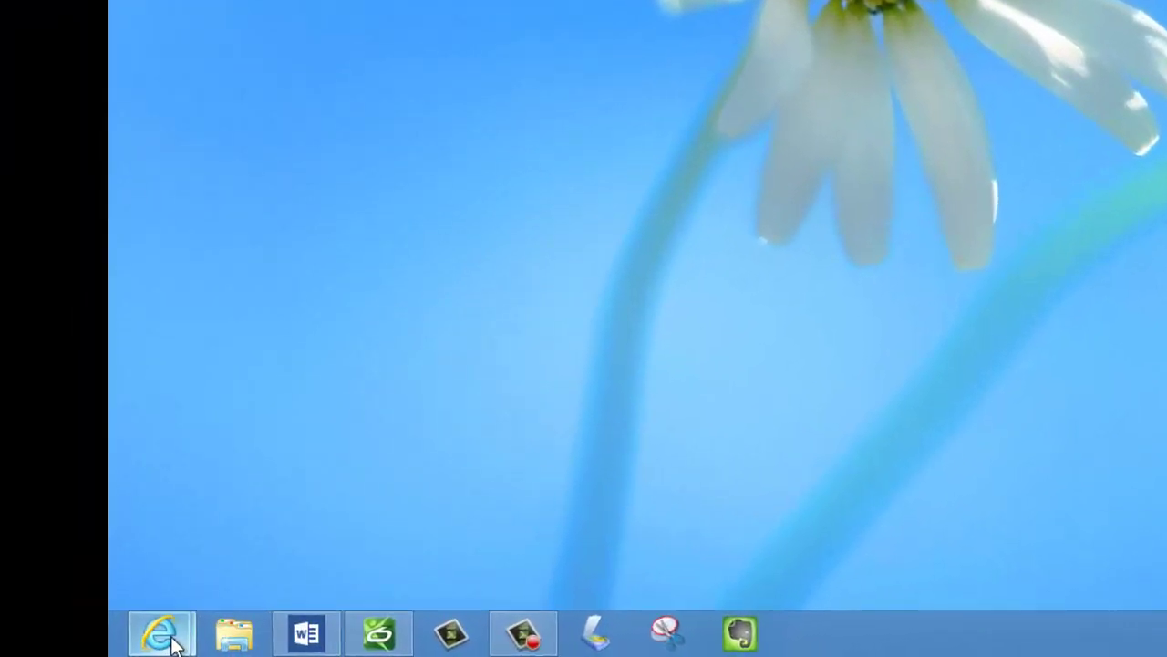
{"action": "mouse_move", "coordinate": [91, 648]}
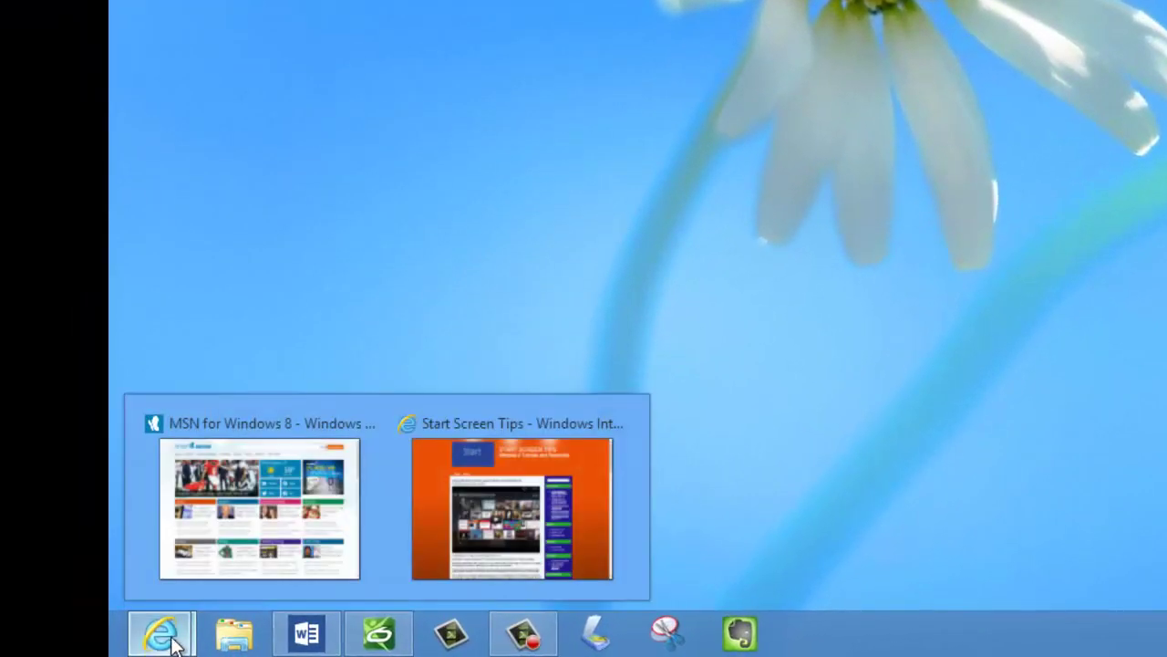
{"action": "mouse_move", "coordinate": [357, 447]}
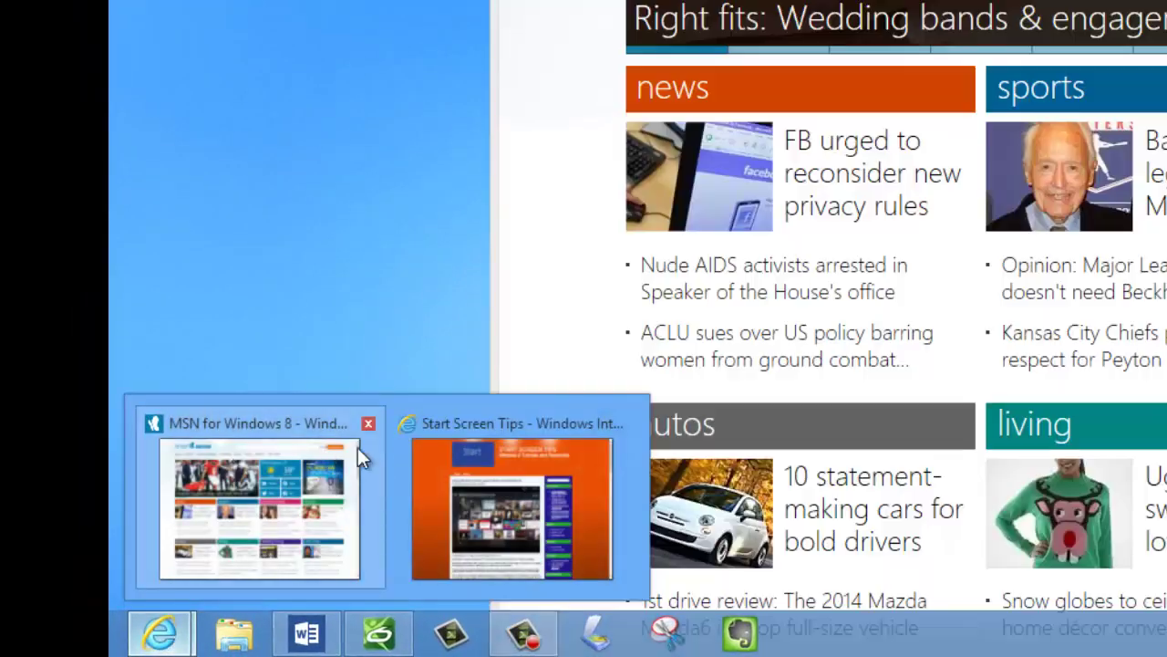
{"action": "left_click", "coordinate": [470, 415]}
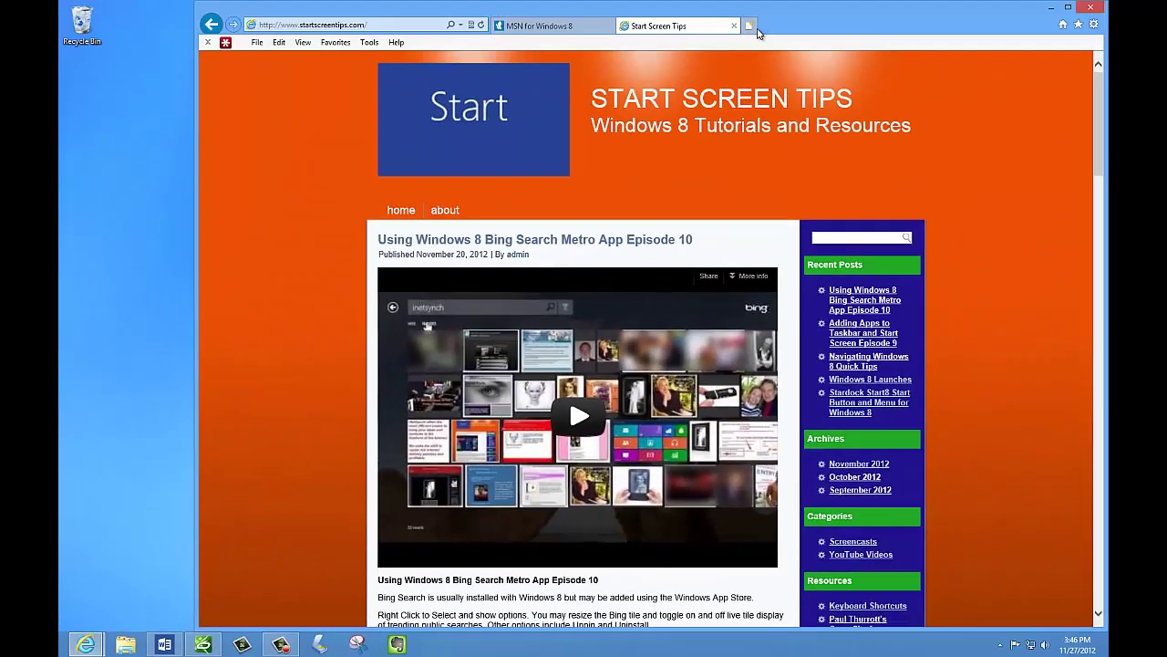
- Open classicshell.sourceforge.net in a new browser tab, and close Internet Explorer with all its tabs
{"action": "key", "text": "ctrl+t"}
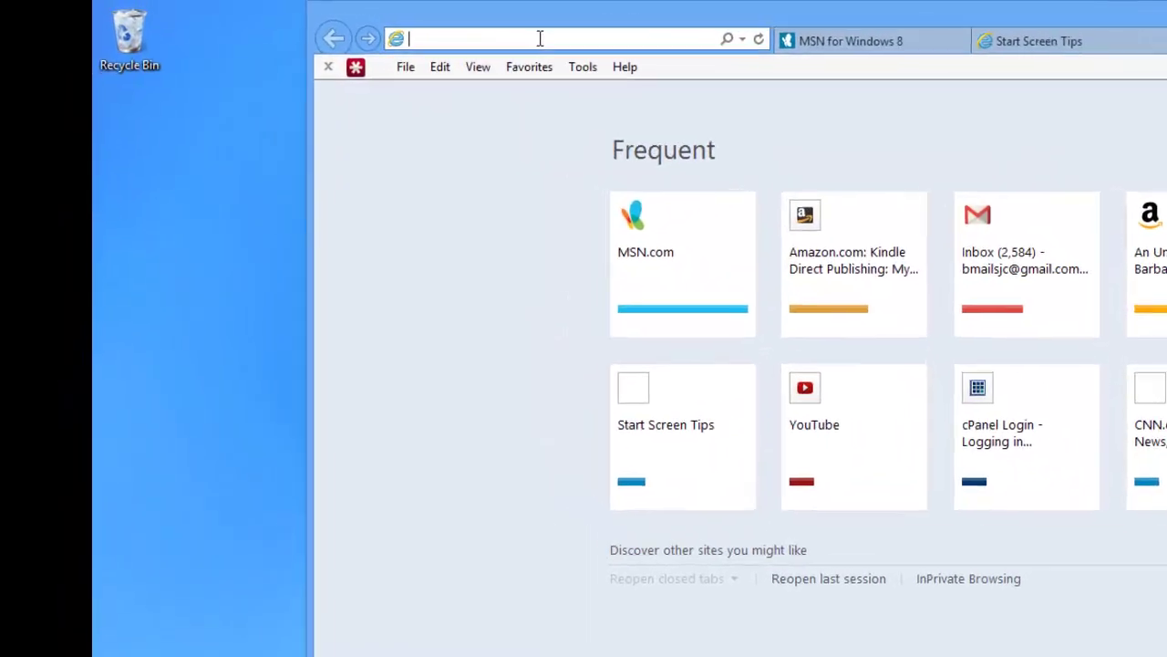
{"action": "type", "text": "Cla"}
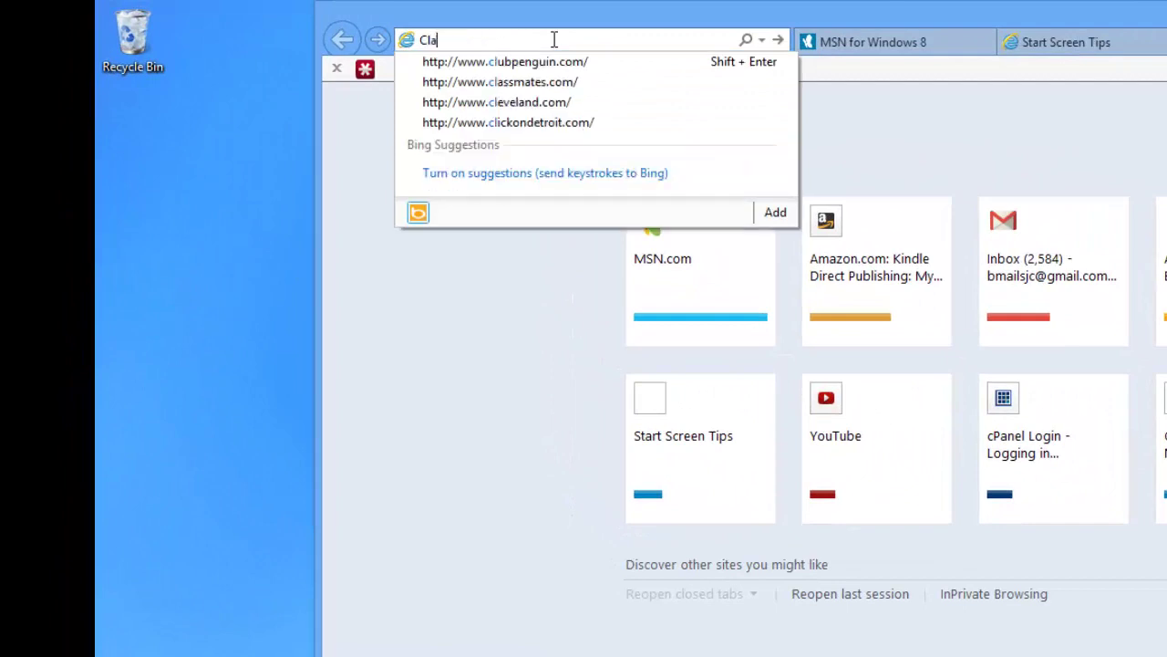
{"action": "type", "text": "ssicShe"}
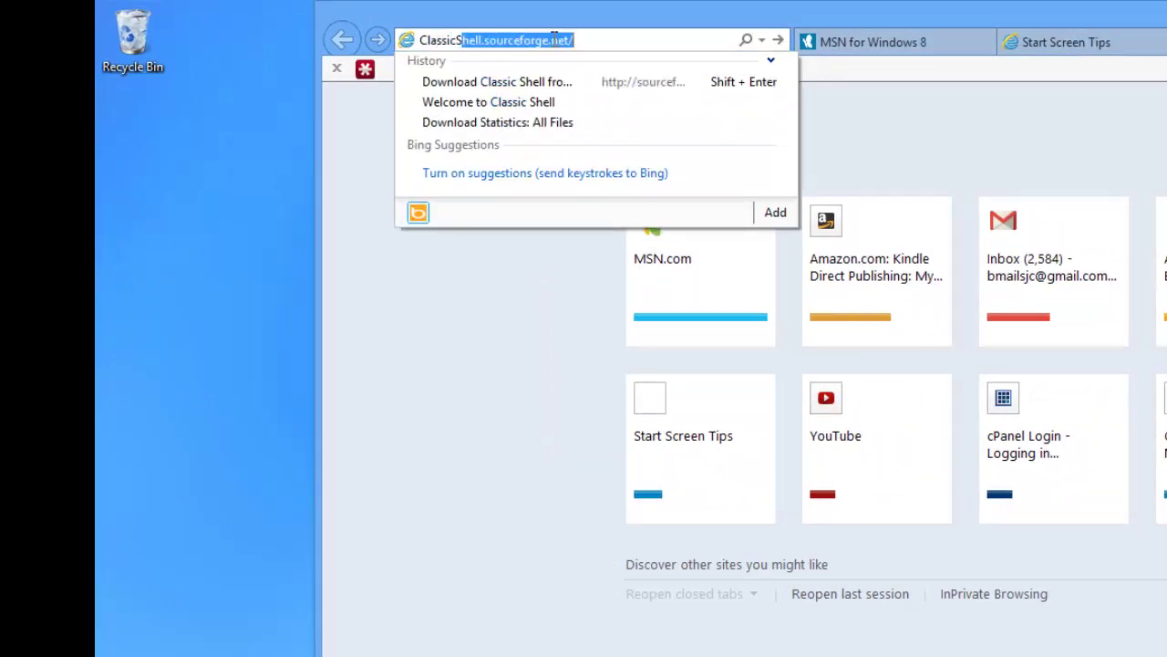
{"action": "type", "text": "ll"}
{"action": "key", "text": "Return"}
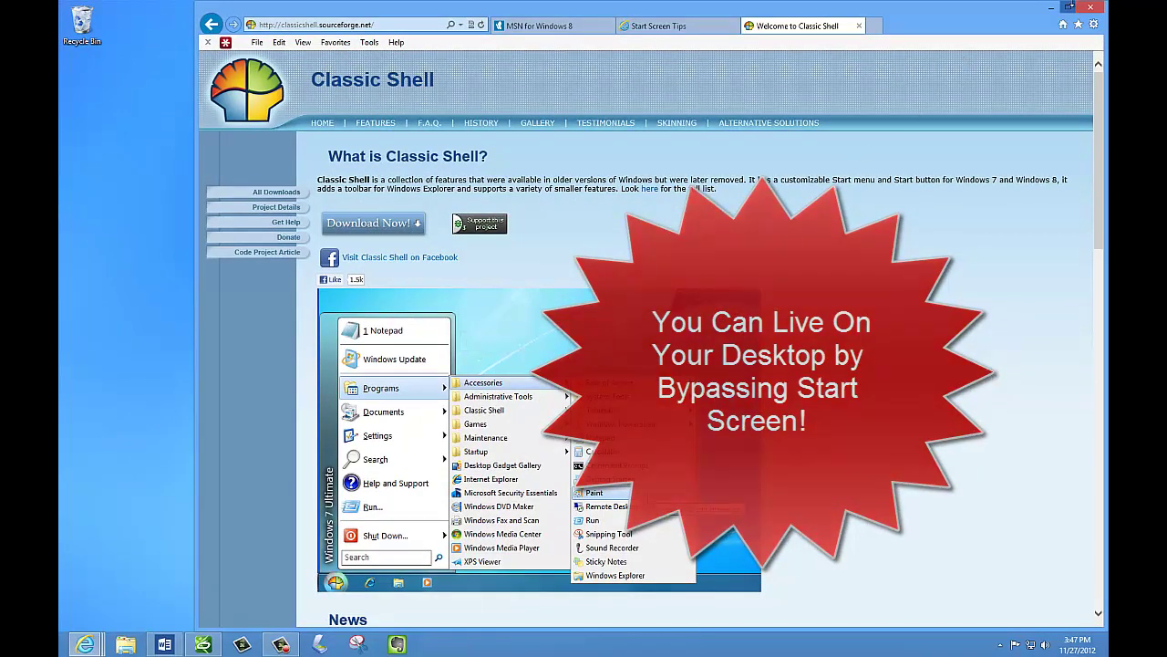
{"action": "left_click", "coordinate": [1097, 9]}
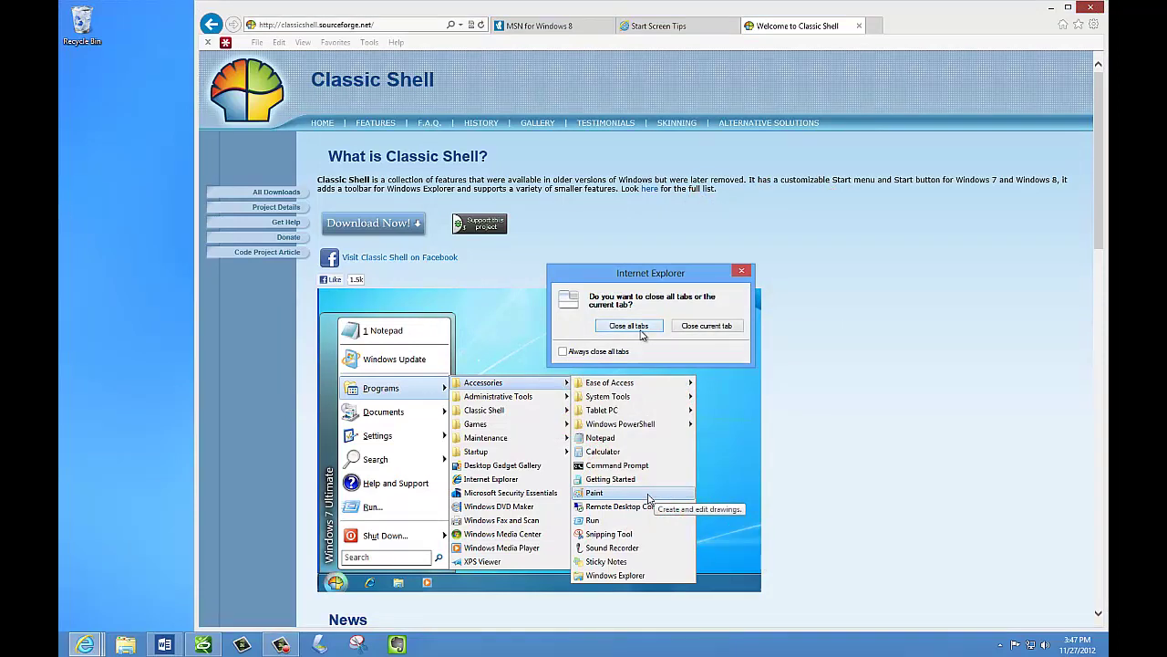
{"action": "left_click", "coordinate": [629, 326]}
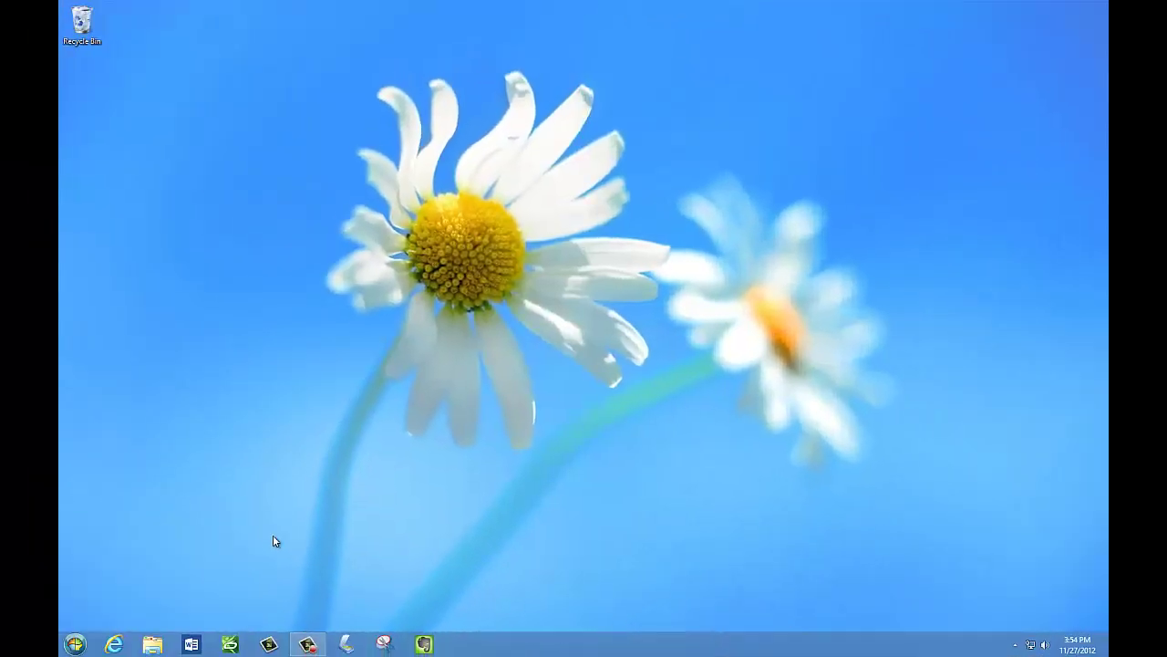
- Add Windows Live Mail and Word 2013 from the installed programs to the main list of the Classic Shell Start menu
{"action": "left_click", "coordinate": [75, 645]}
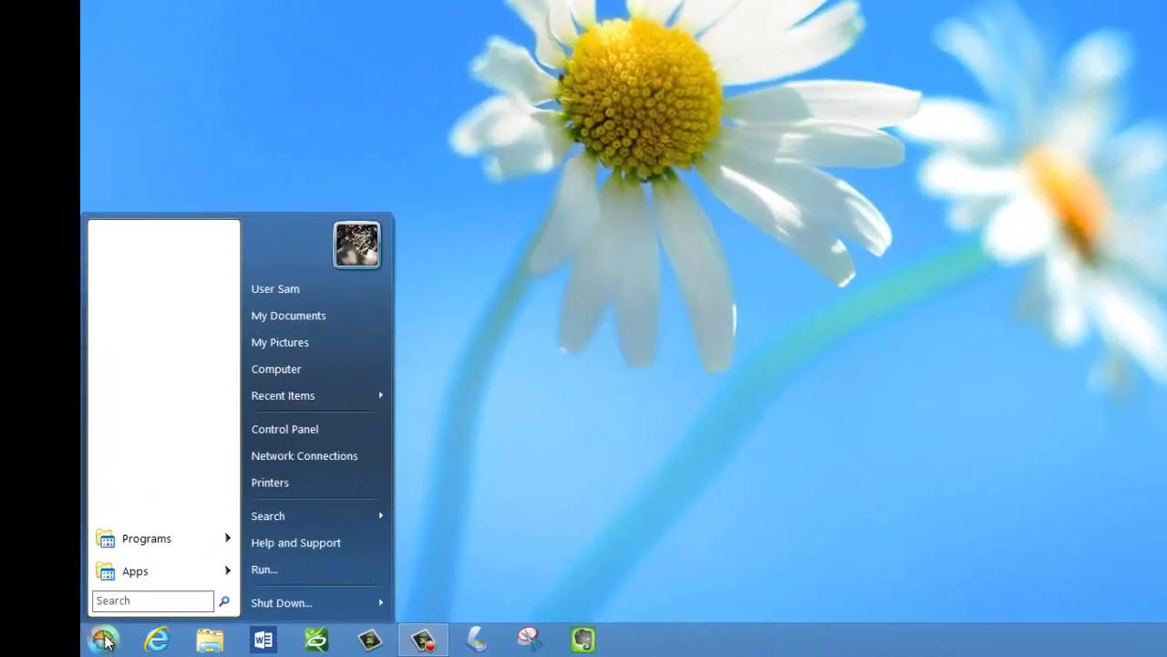
{"action": "mouse_move", "coordinate": [120, 537]}
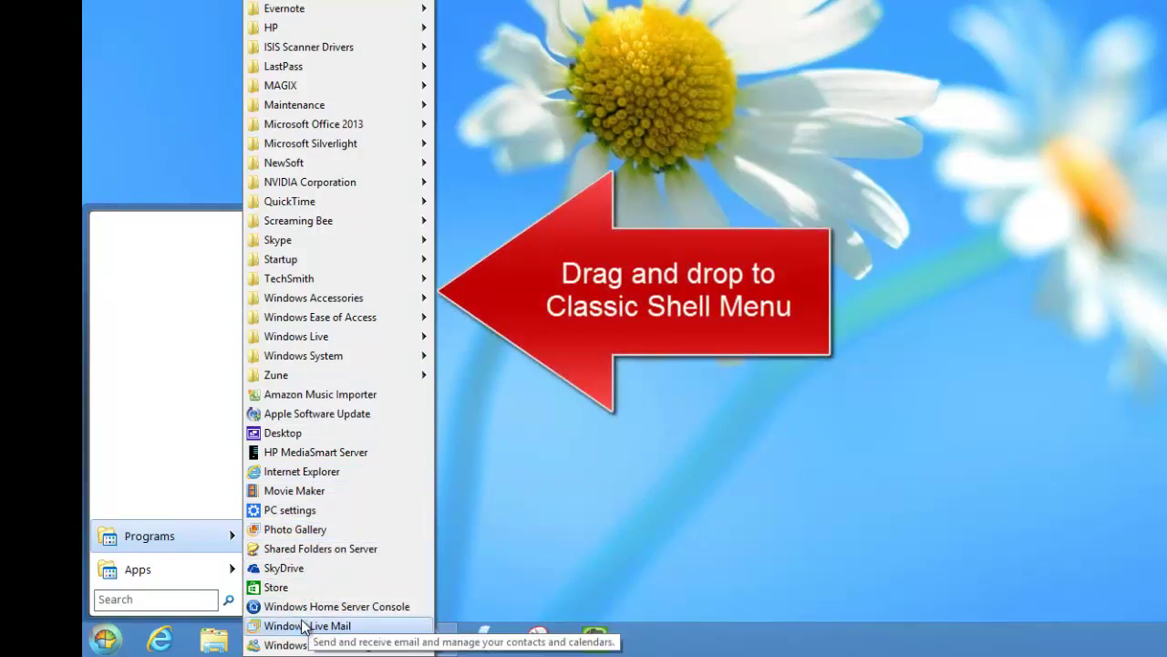
{"action": "left_click_drag", "start_coordinate": [303, 625], "coordinate": [120, 318]}
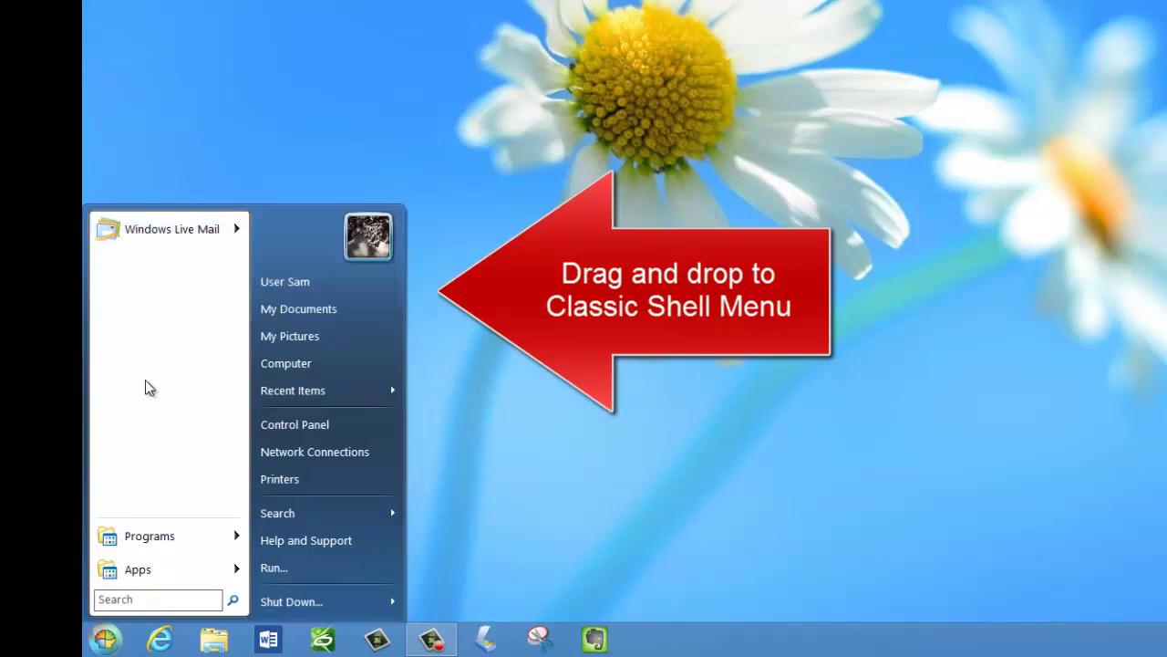
{"action": "mouse_move", "coordinate": [162, 538]}
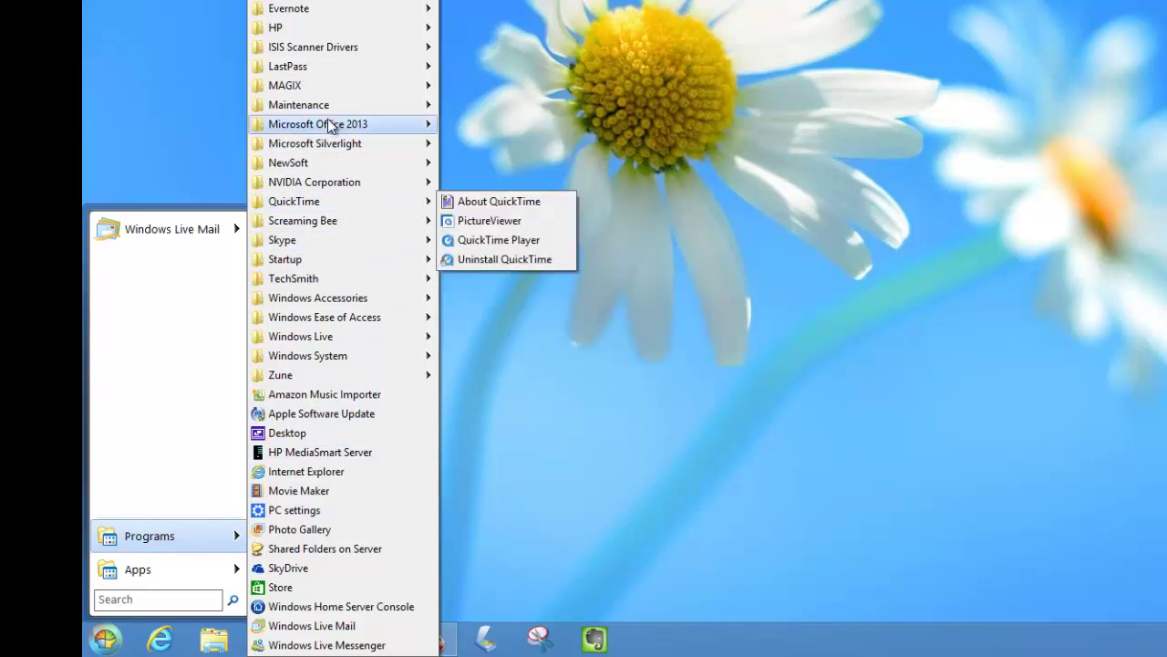
{"action": "mouse_move", "coordinate": [332, 125]}
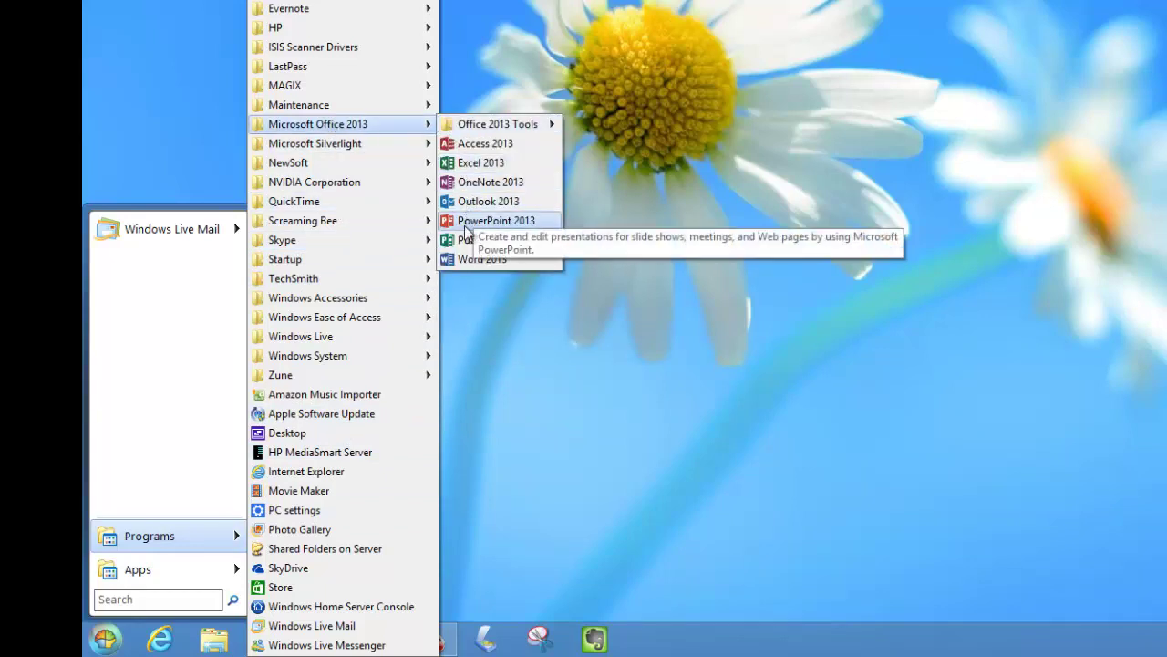
{"action": "left_click_drag", "start_coordinate": [460, 260], "coordinate": [165, 270]}
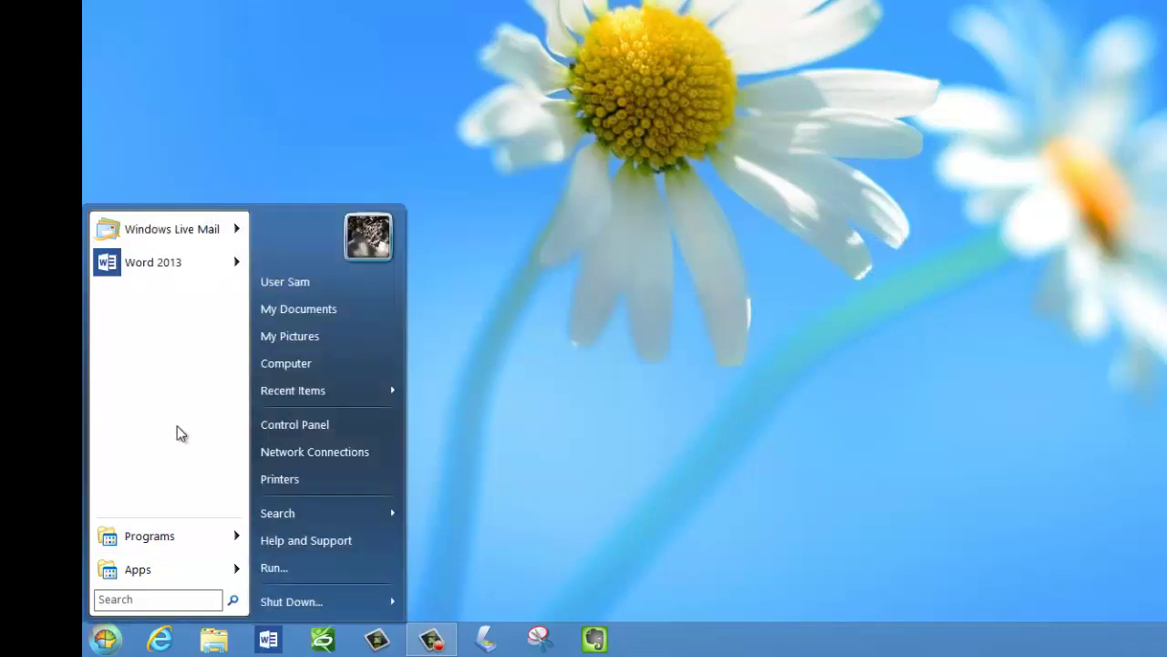
- Add the Netflix and Kindle apps to the main list of the Classic Shell Start menu
{"action": "mouse_move", "coordinate": [128, 569]}
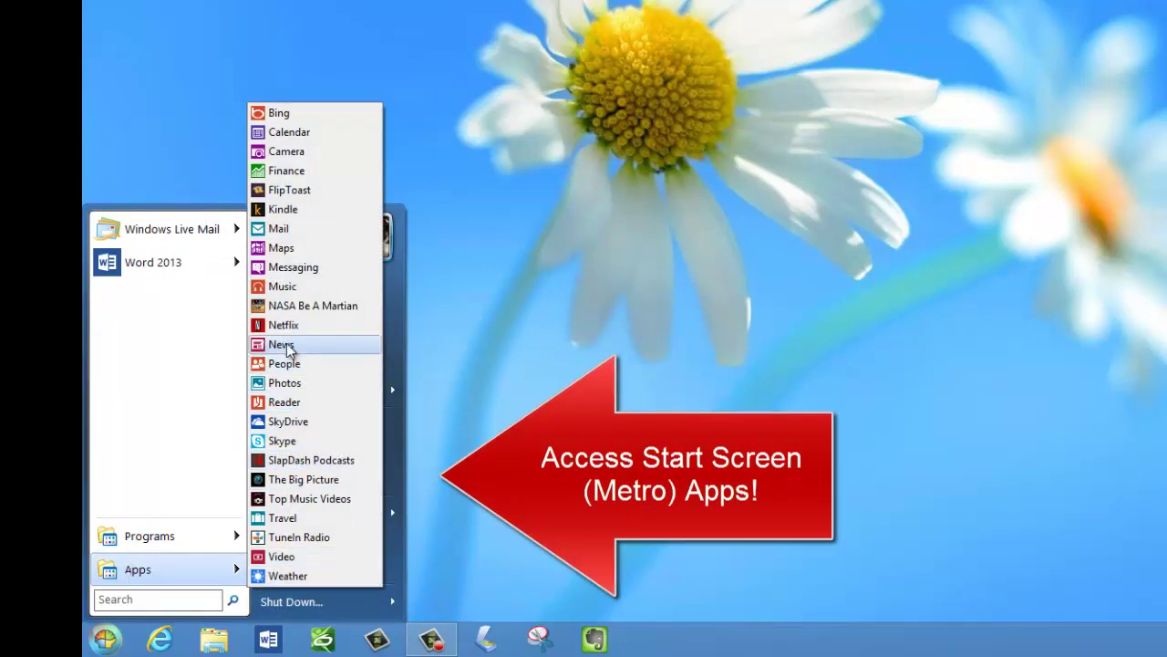
{"action": "left_click_drag", "start_coordinate": [288, 326], "coordinate": [103, 338]}
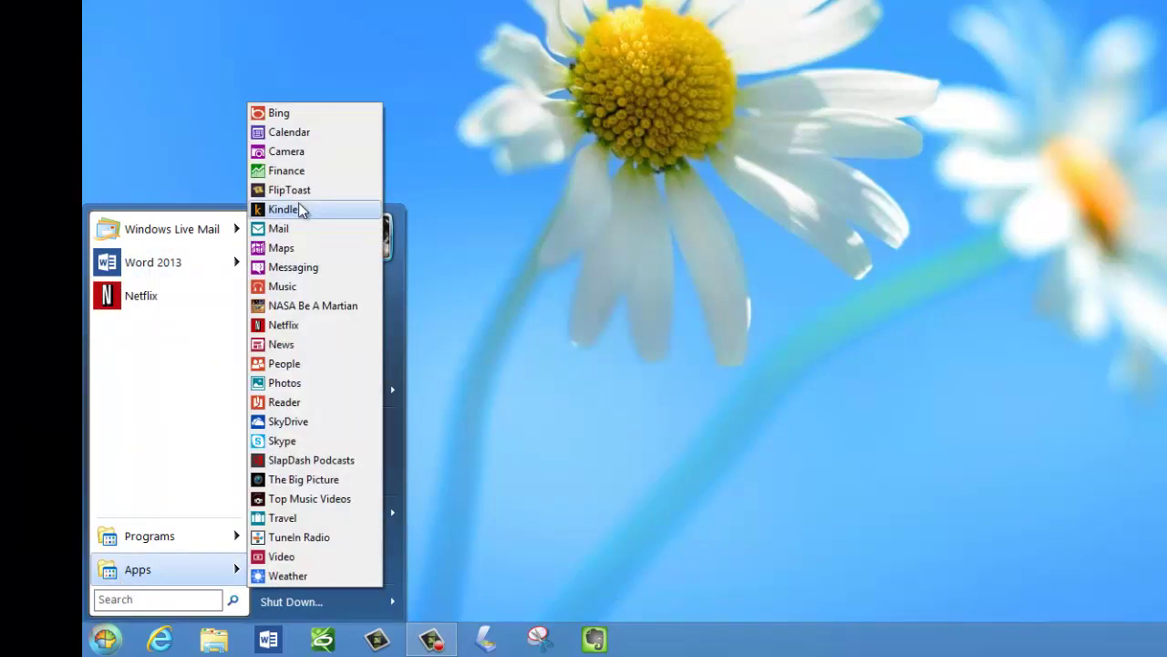
{"action": "left_click_drag", "start_coordinate": [301, 209], "coordinate": [134, 384]}
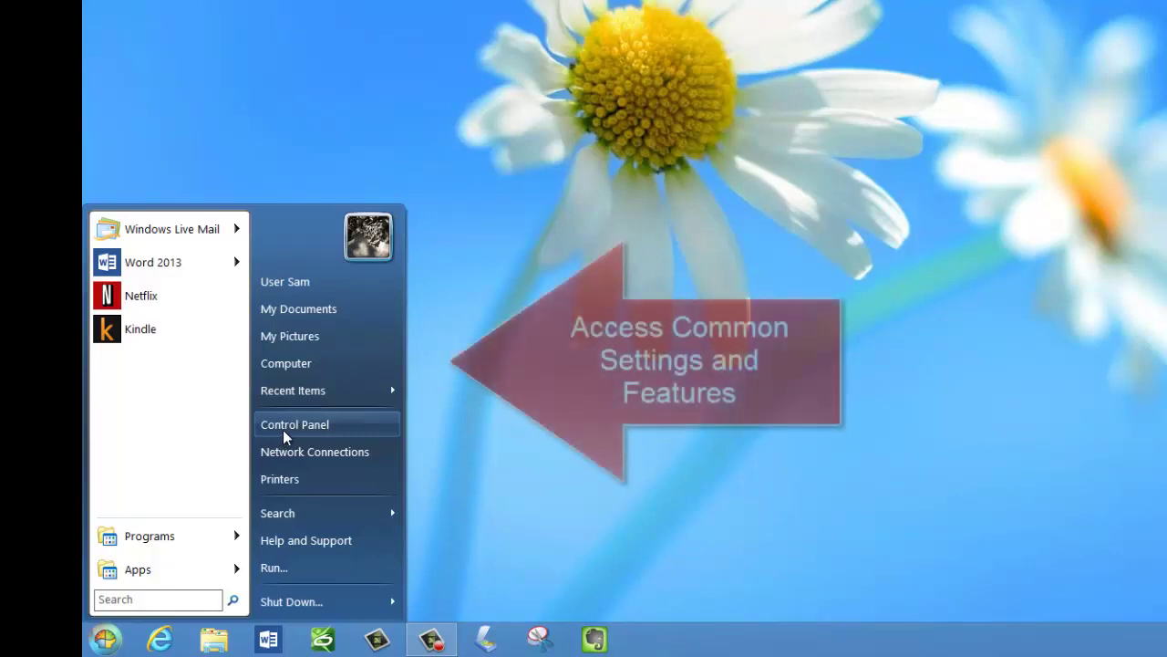
- Open the Computer and My Pictures folders from the Classic Shell Start menu
{"action": "left_click", "coordinate": [300, 367]}
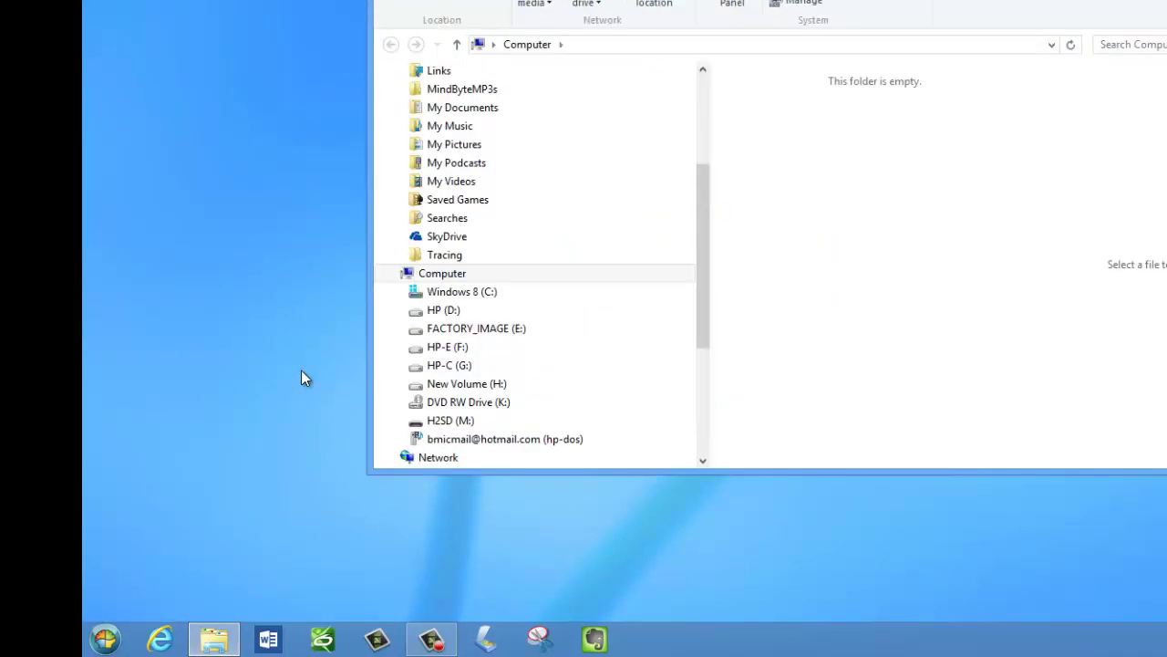
{"action": "key", "text": "super"}
{"action": "mouse_move", "coordinate": [310, 390]}
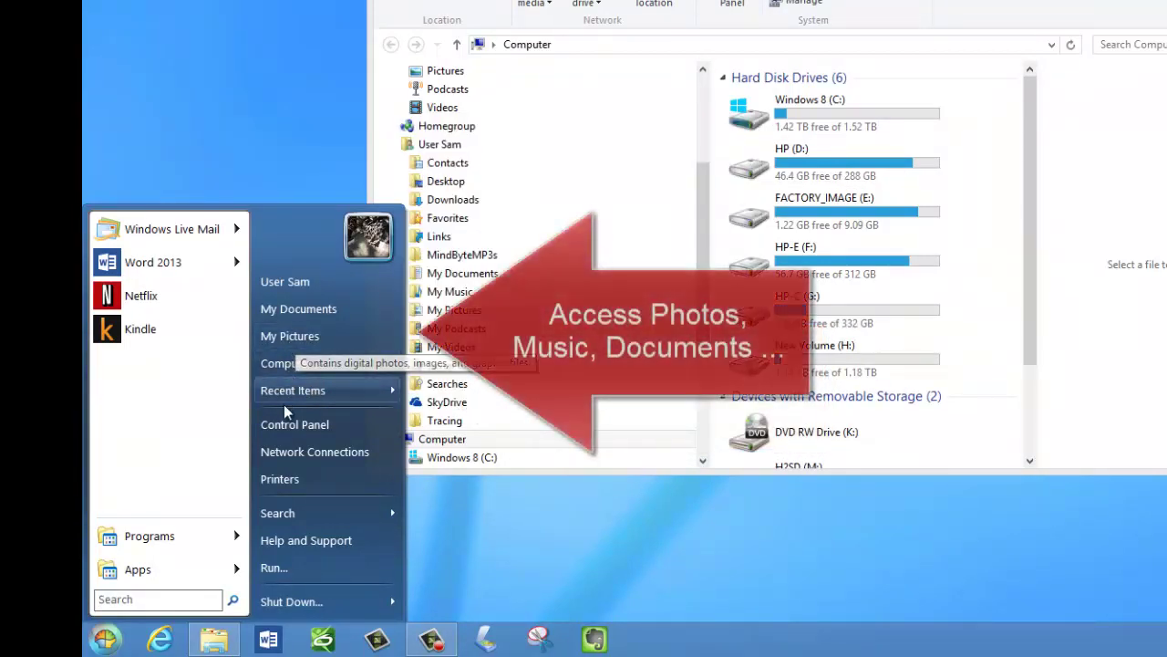
{"action": "left_click", "coordinate": [285, 343]}
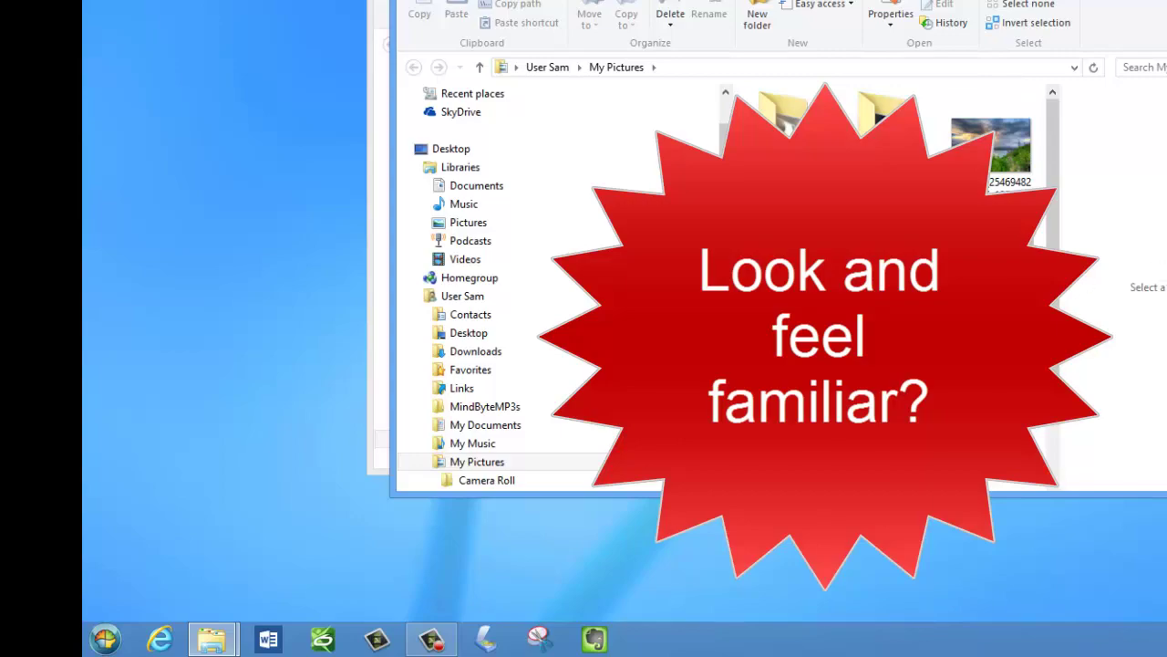
- Search the Windows Store for nook and install the free NOOK app
{"action": "left_click", "coordinate": [106, 641]}
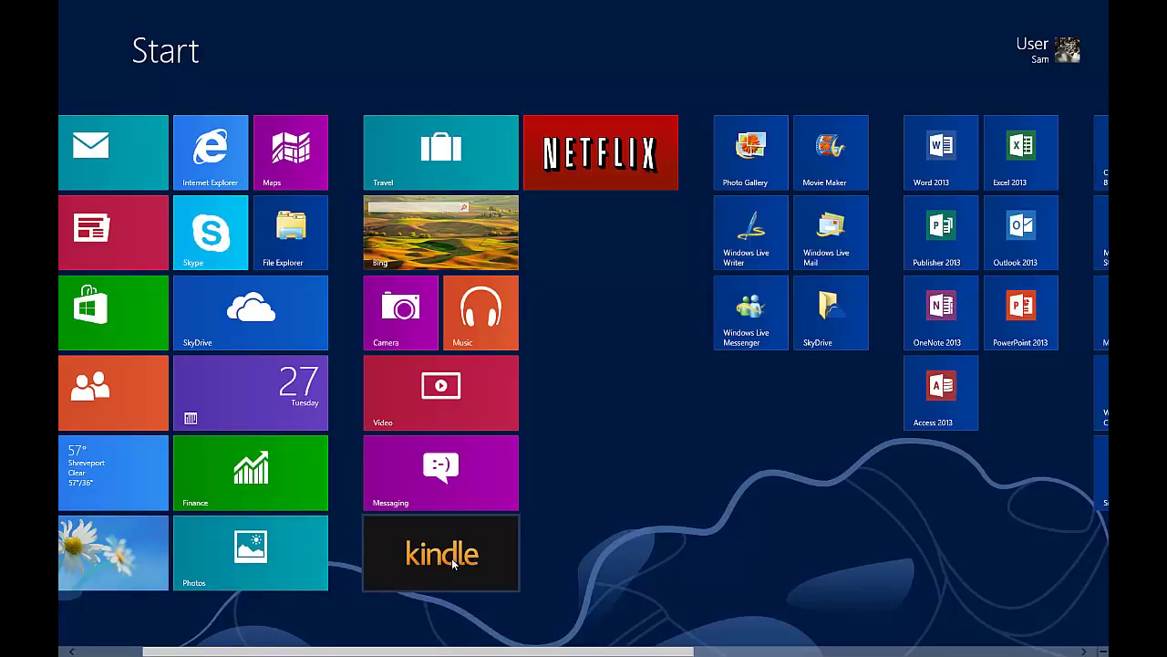
{"action": "left_click", "coordinate": [138, 301]}
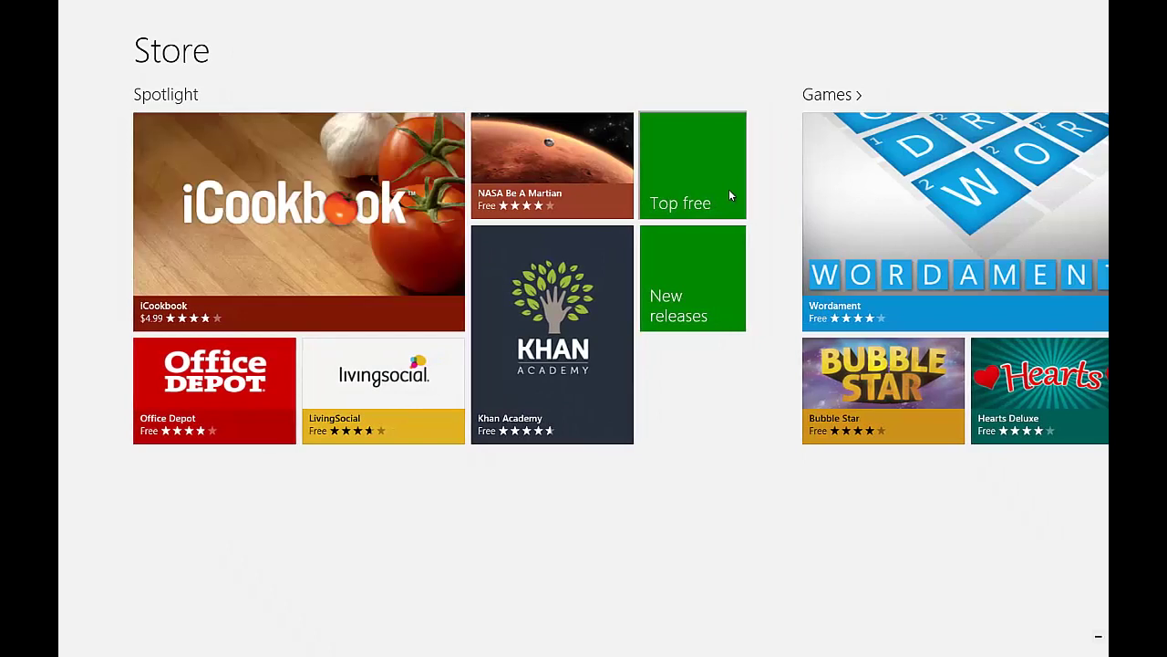
{"action": "type", "text": "nook"}
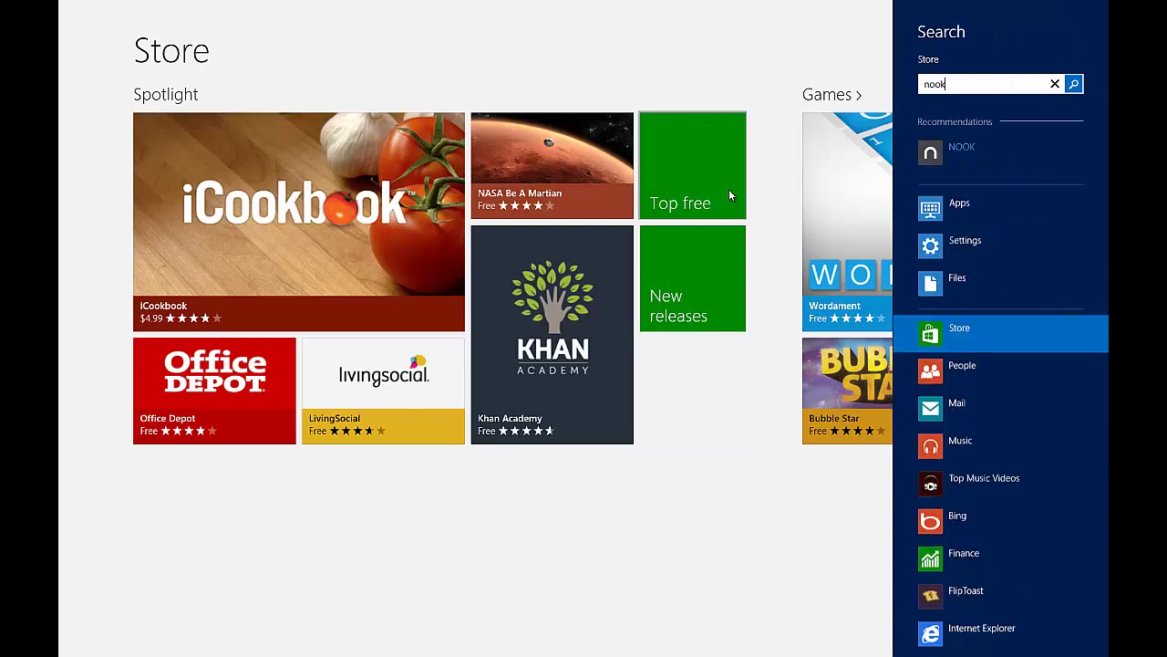
{"action": "left_click", "coordinate": [957, 146]}
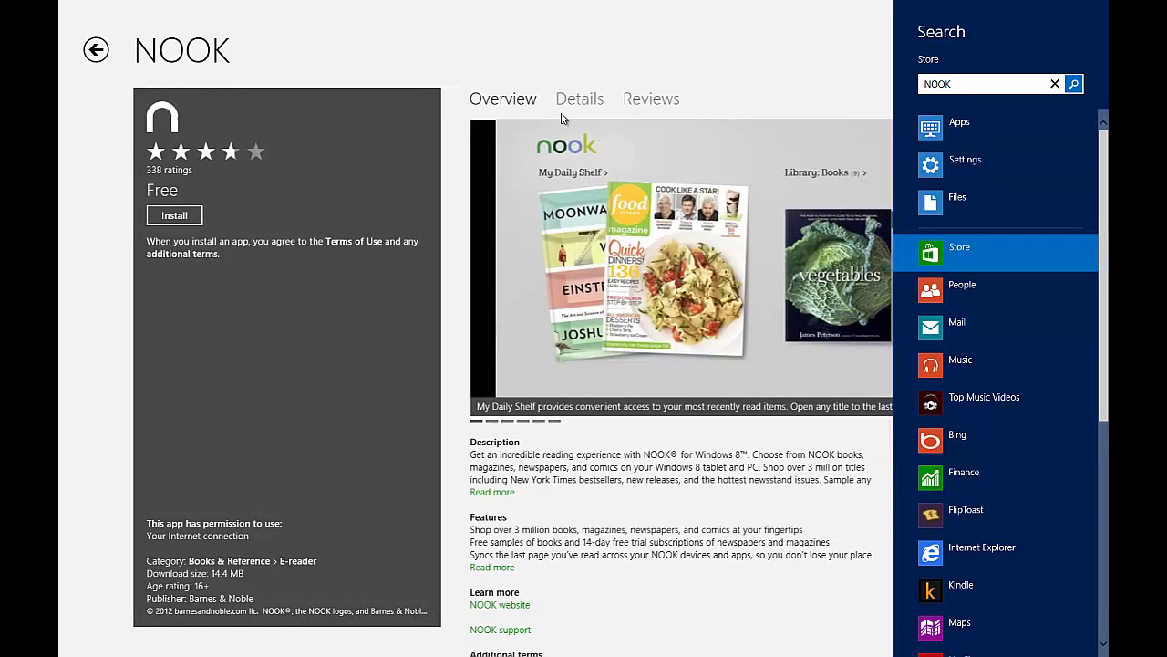
{"action": "left_click", "coordinate": [168, 215]}
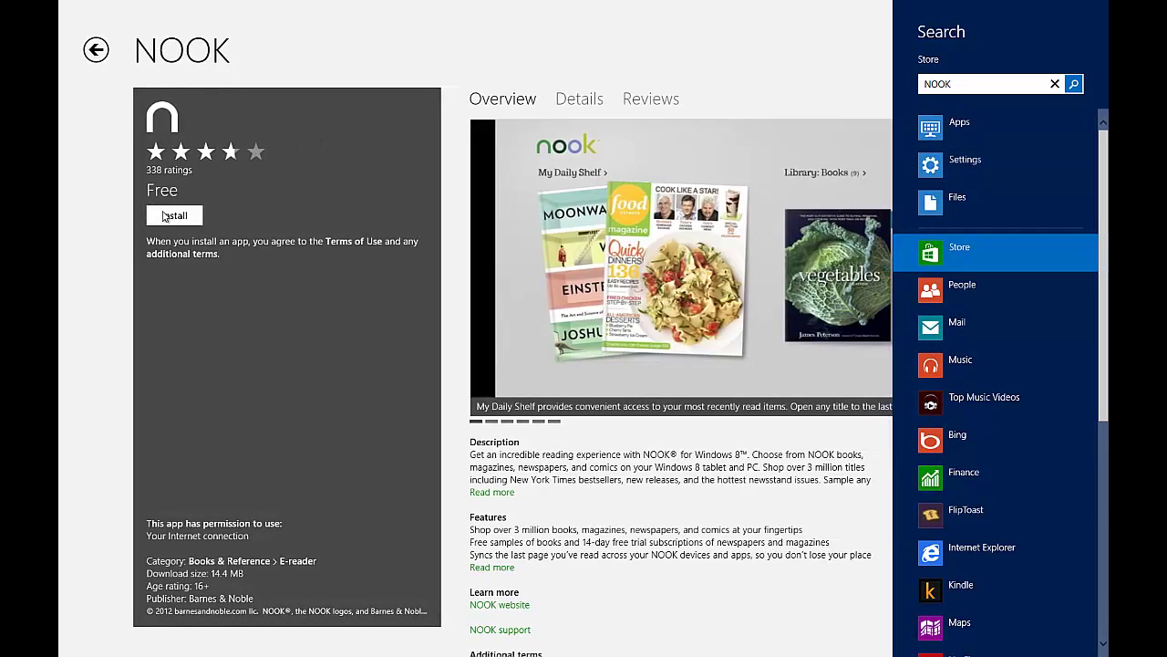
- On the Start screen, move the Kindle tile into the Netflix tile's place above nook, and move the Messaging tile one position down
{"action": "key", "text": "super"}
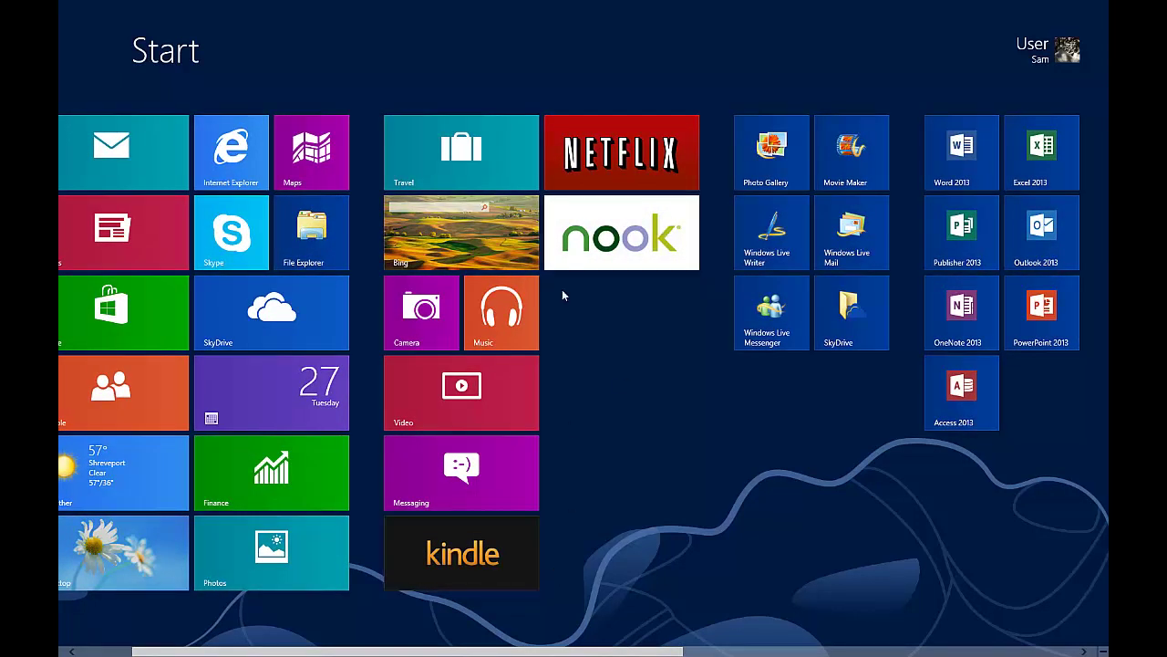
{"action": "left_click_drag", "start_coordinate": [523, 529], "coordinate": [667, 135]}
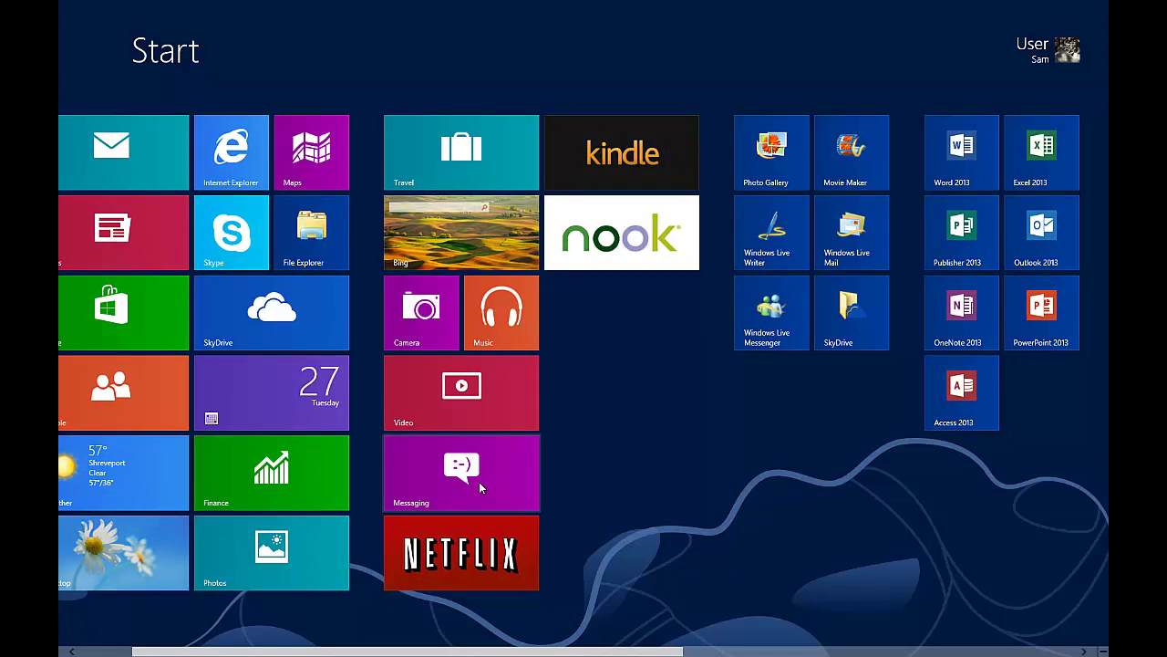
{"action": "left_click_drag", "start_coordinate": [479, 482], "coordinate": [481, 567]}
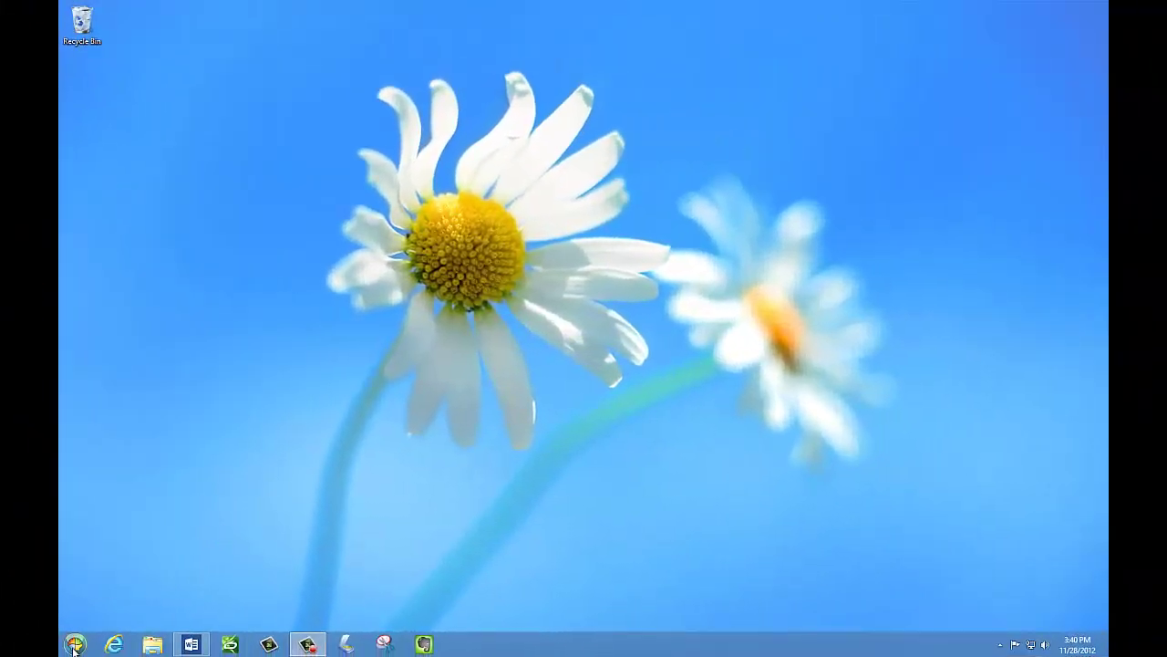
- Launch Word 2013 from the desktop's Classic Shell Start menu, and open Control Panel from the same menu
{"action": "left_click", "coordinate": [74, 650]}
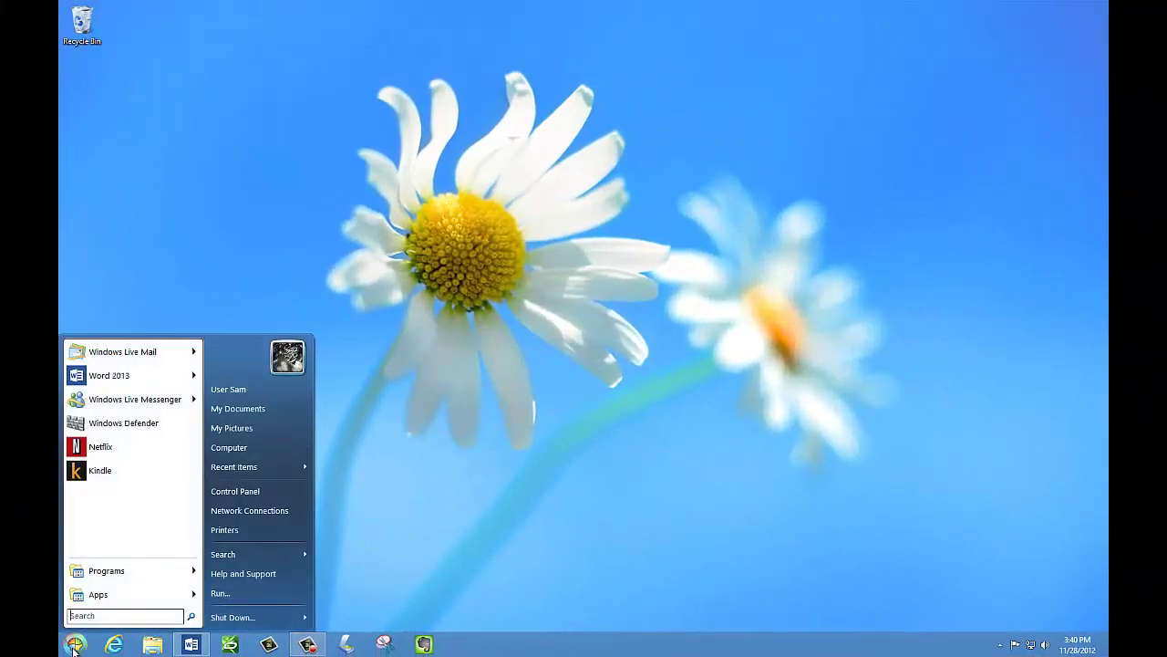
{"action": "left_click", "coordinate": [83, 378]}
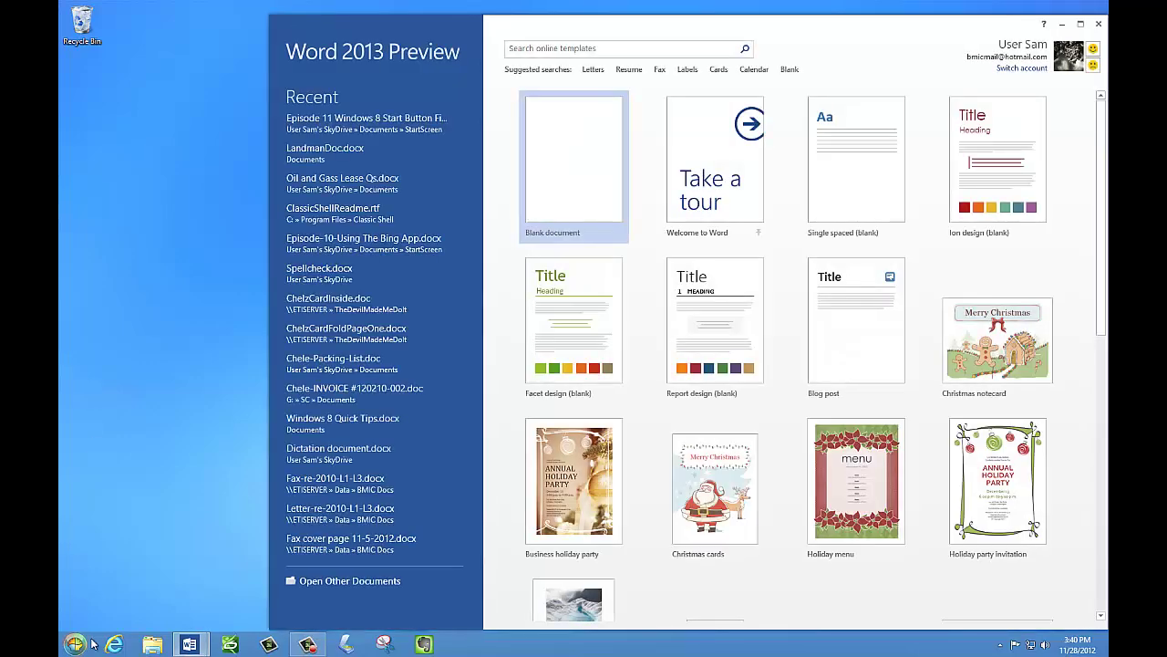
{"action": "left_click", "coordinate": [75, 645]}
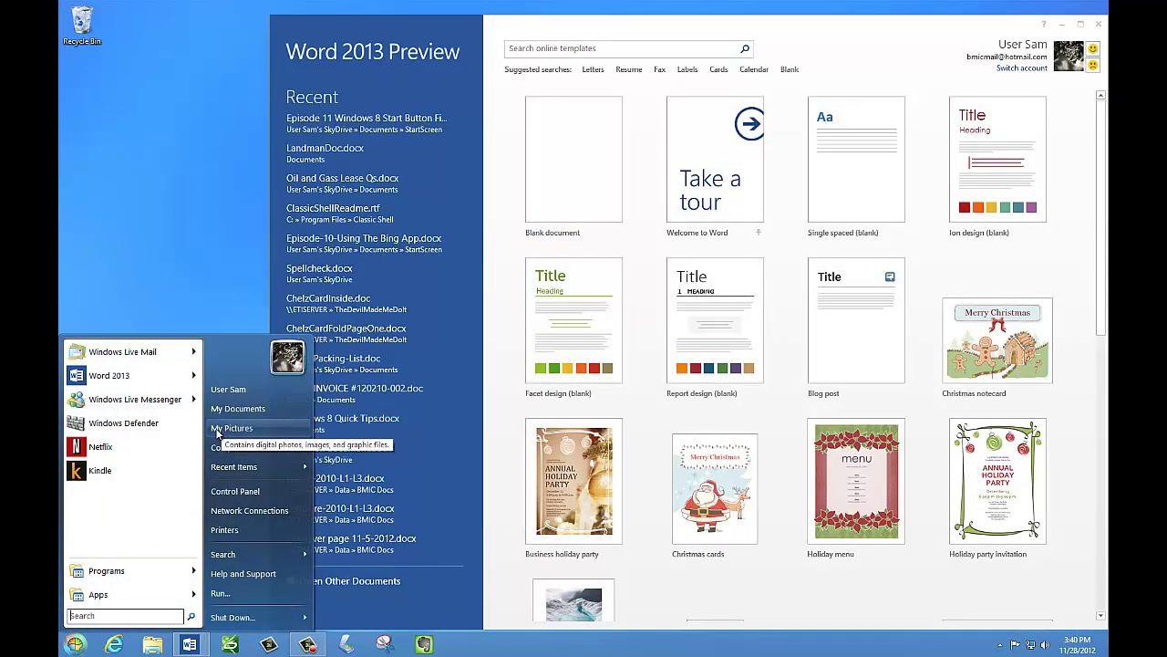
{"action": "mouse_move", "coordinate": [233, 466]}
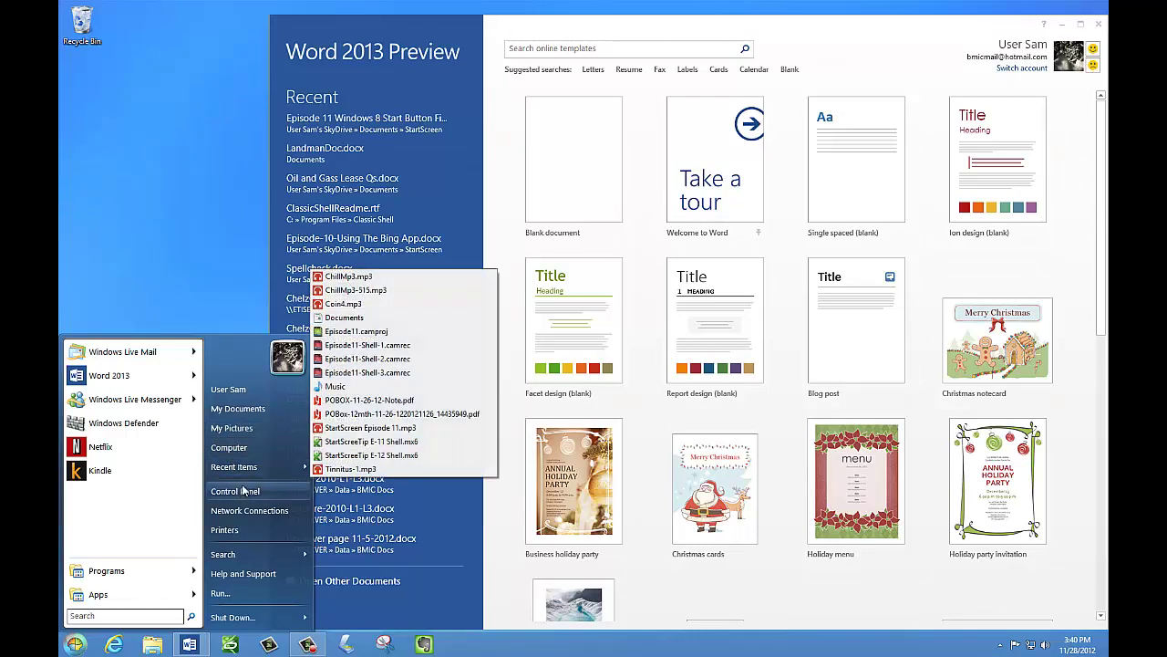
{"action": "left_click", "coordinate": [237, 491]}
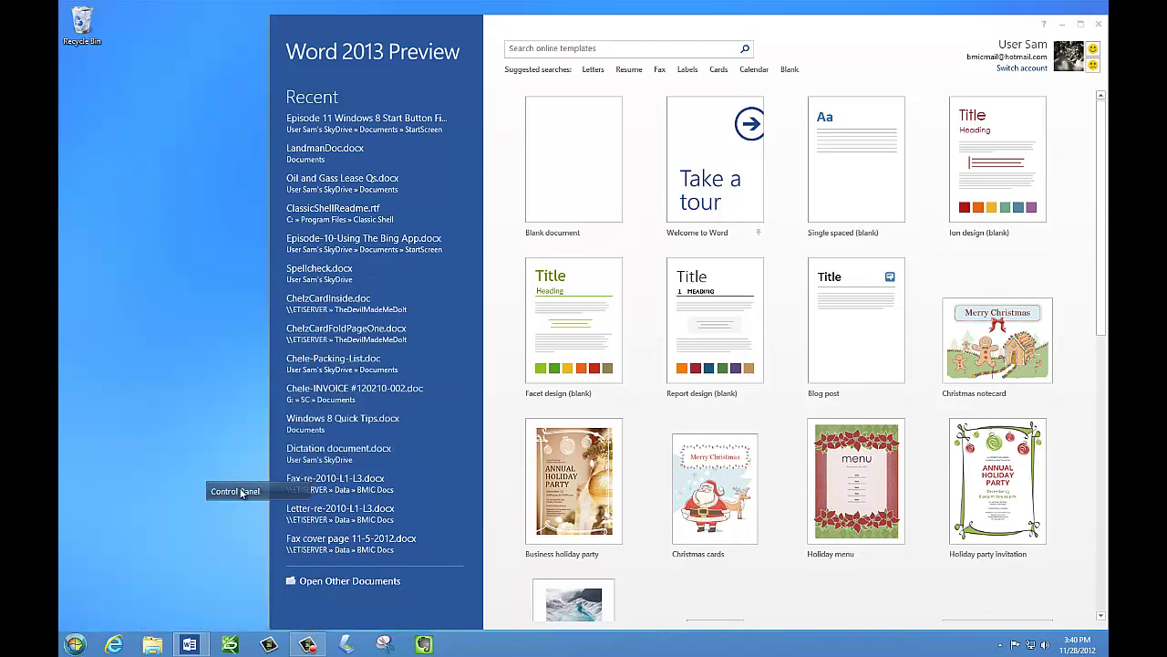
- Open the Run dialog from the Classic Shell Start menu, and reopen the menu to view its folder entries
{"action": "left_click", "coordinate": [78, 643]}
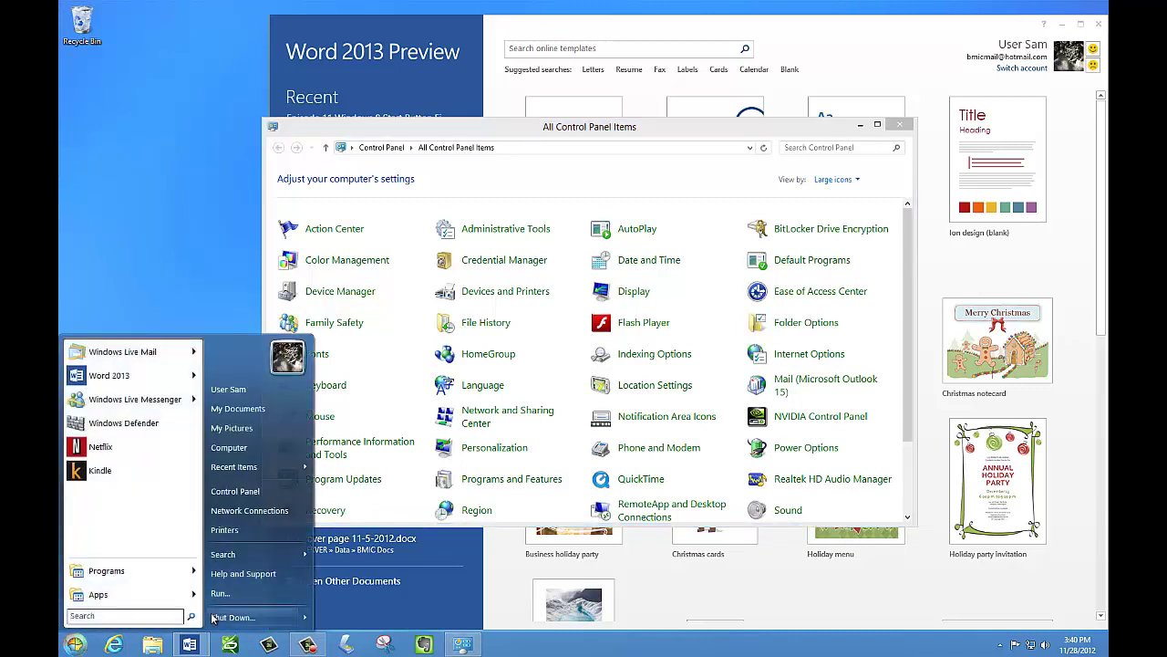
{"action": "mouse_move", "coordinate": [213, 619]}
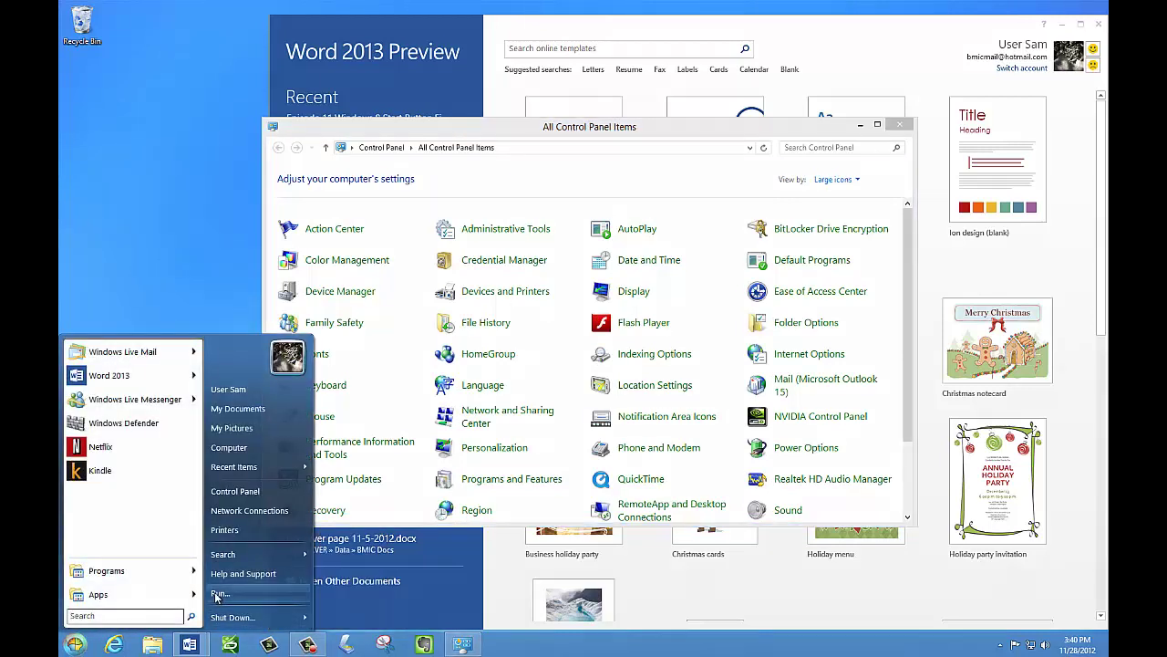
{"action": "left_click", "coordinate": [220, 593]}
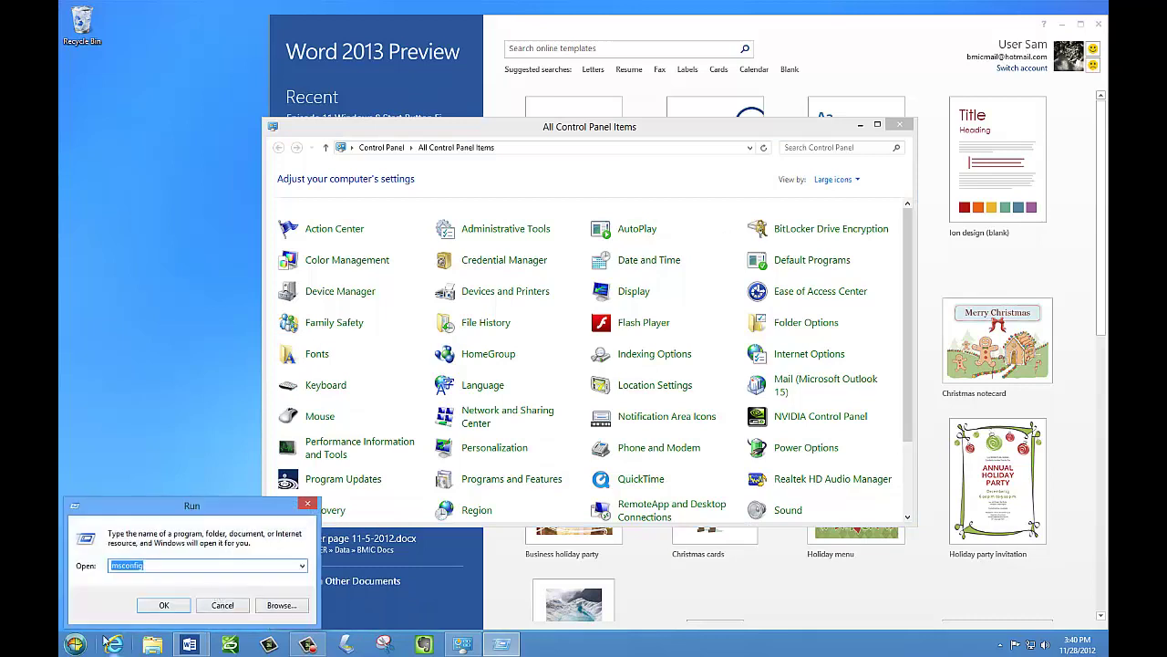
{"action": "left_click", "coordinate": [76, 644]}
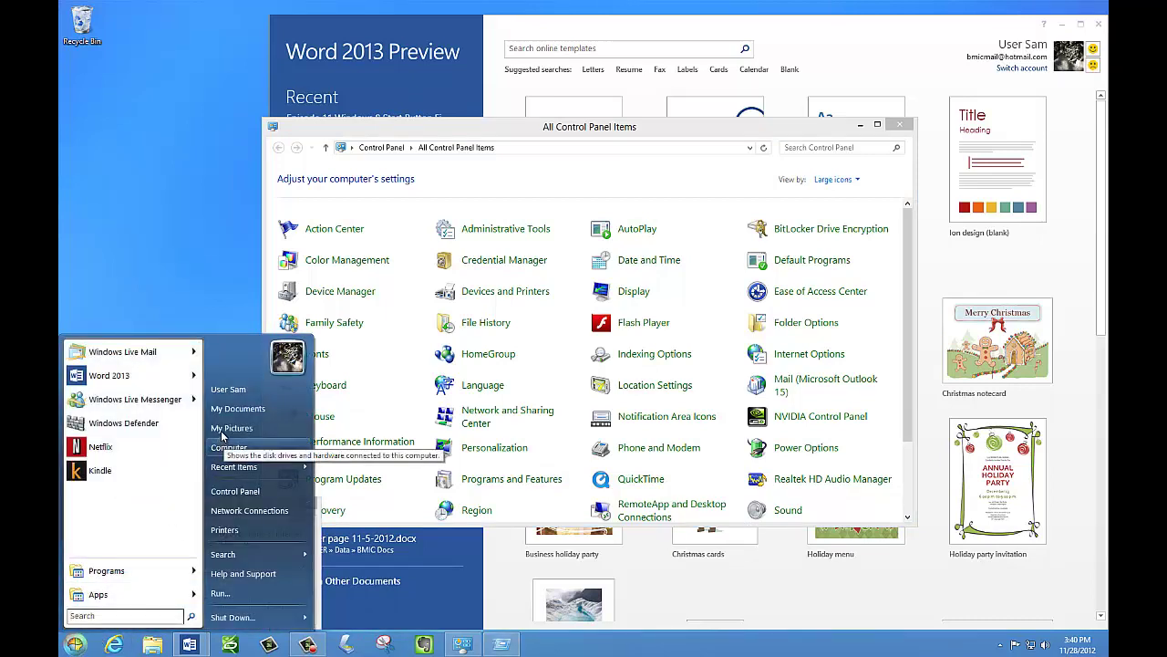
{"action": "key", "text": "Escape"}
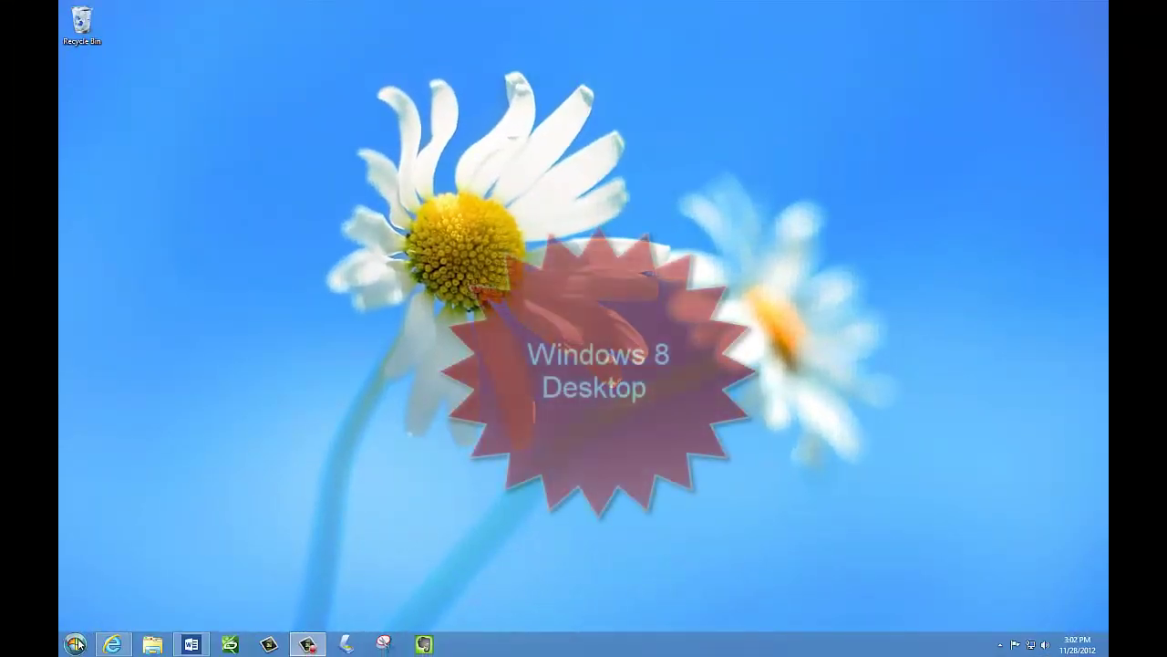
- Launch Word 2013 from the Classic Shell Start menu, and open File Explorer, Snipping Tool and Internet Explorer alongside it on the desktop
{"action": "left_click", "coordinate": [74, 644]}
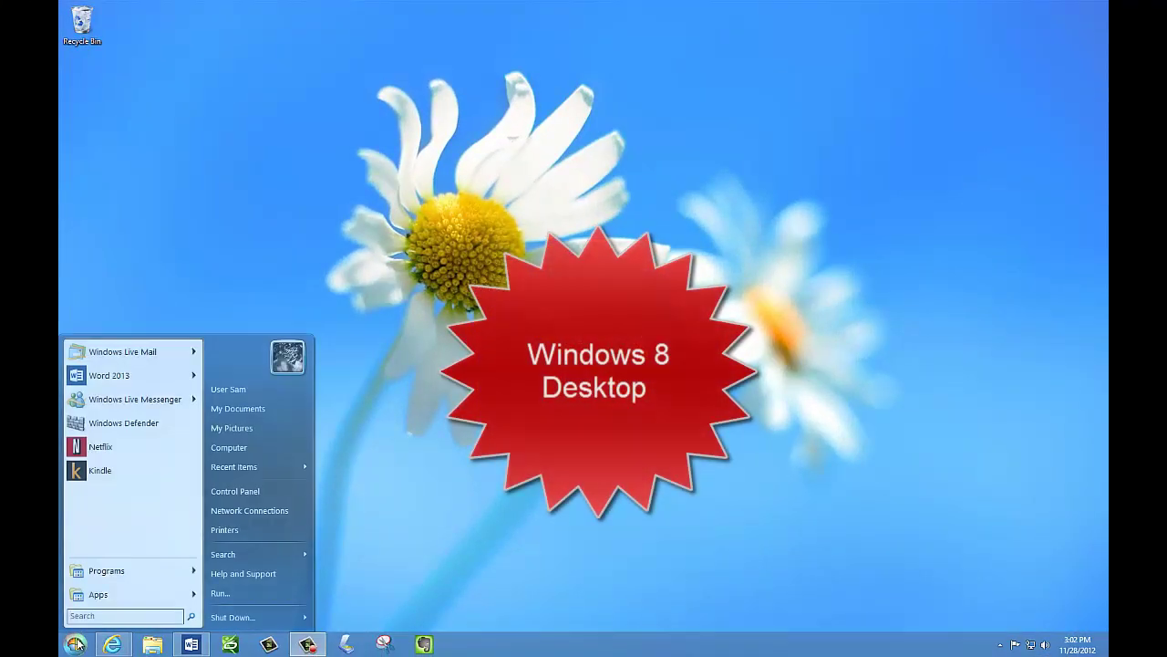
{"action": "left_click", "coordinate": [100, 375]}
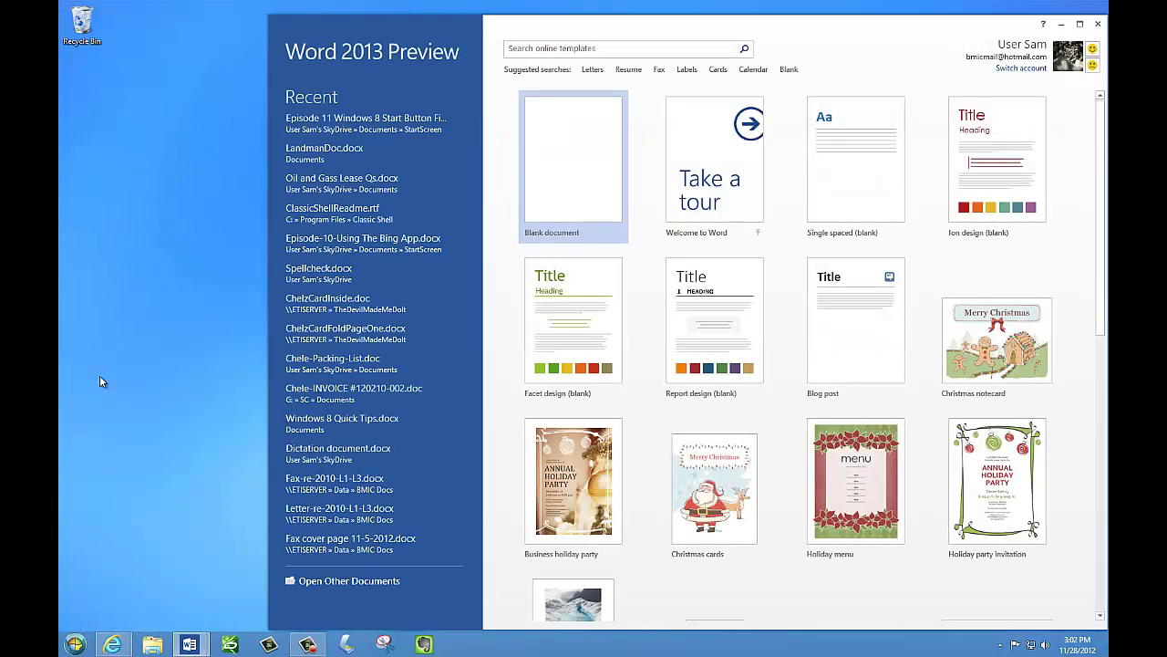
{"action": "left_click", "coordinate": [155, 645]}
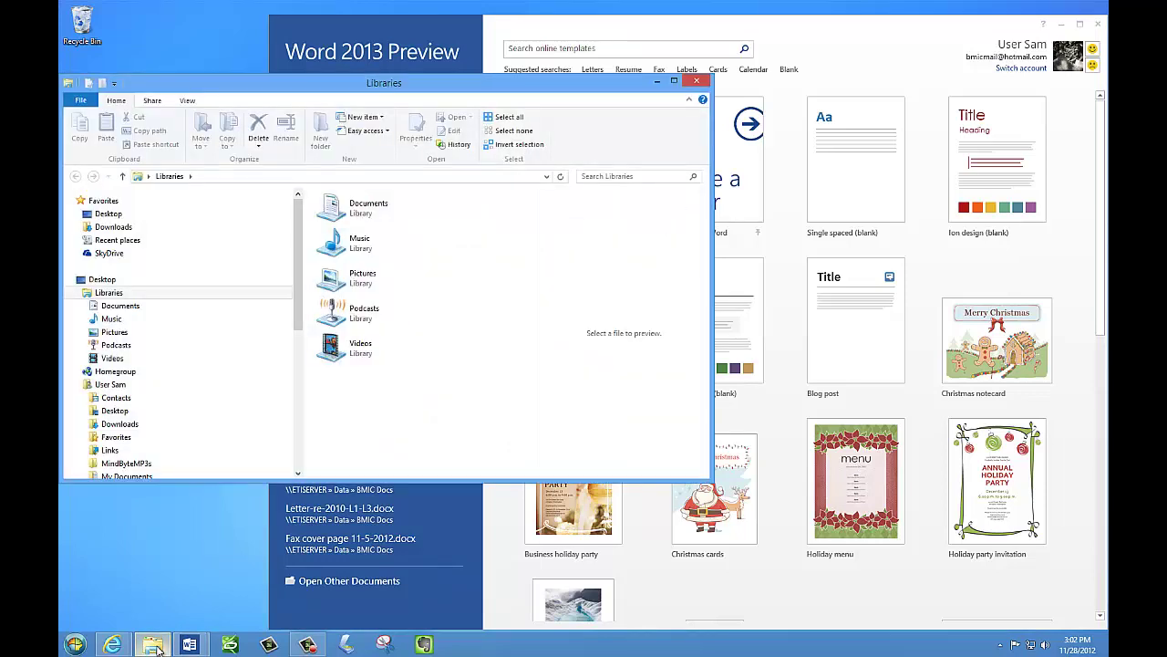
{"action": "left_click", "coordinate": [383, 645]}
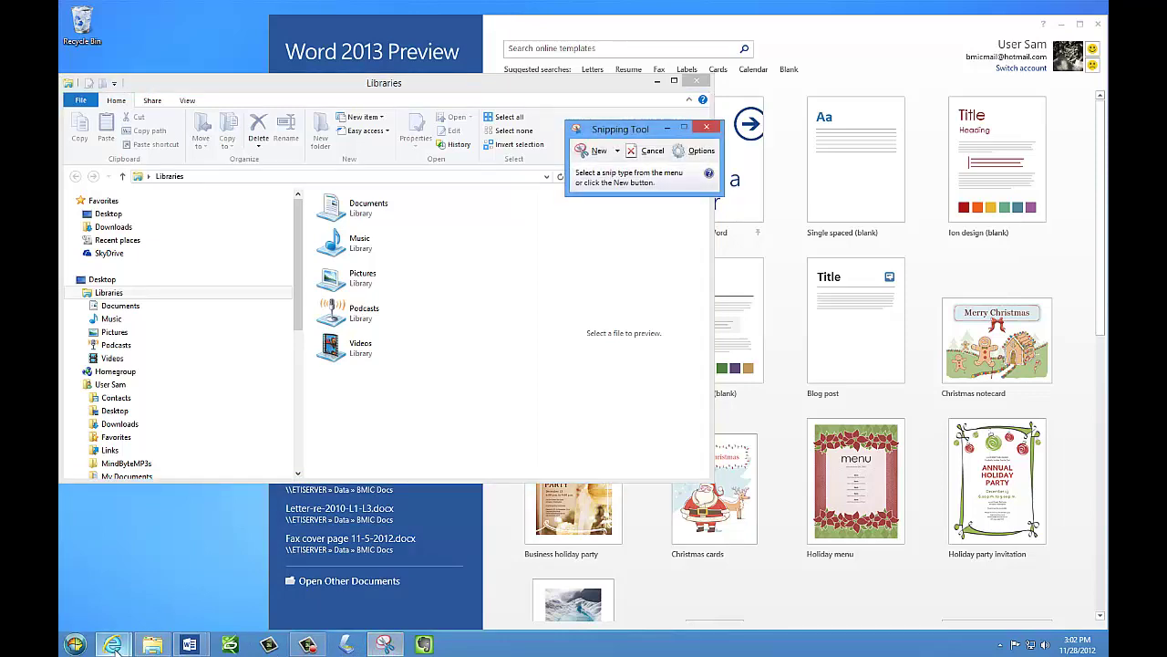
{"action": "mouse_move", "coordinate": [113, 645]}
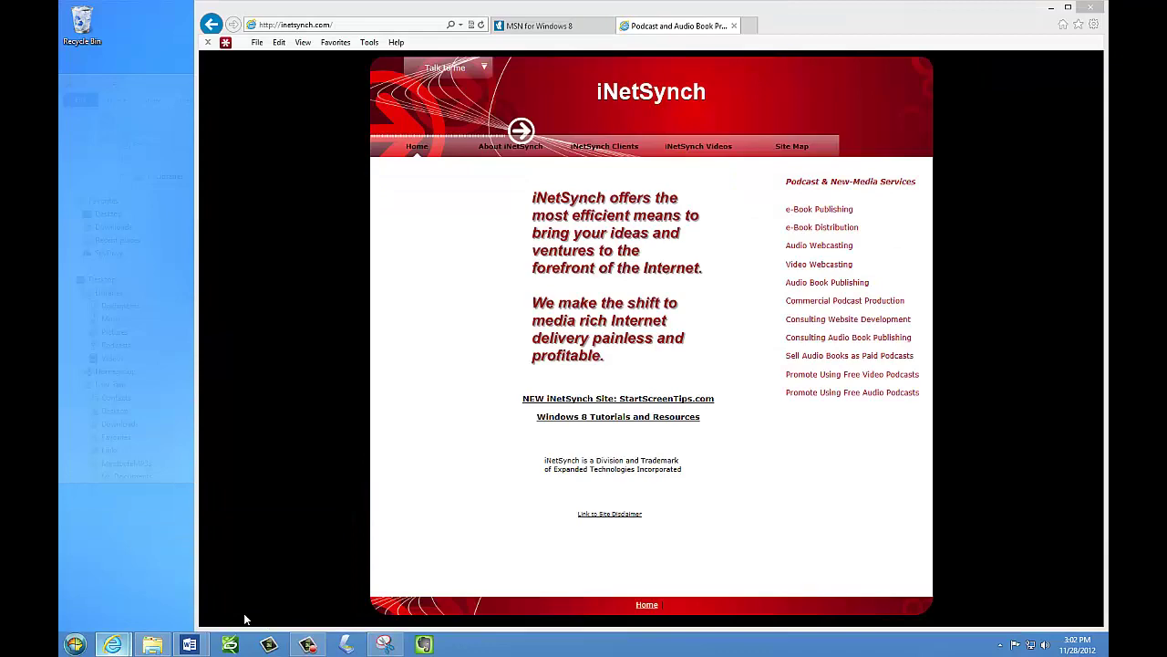
{"action": "left_click", "coordinate": [245, 619]}
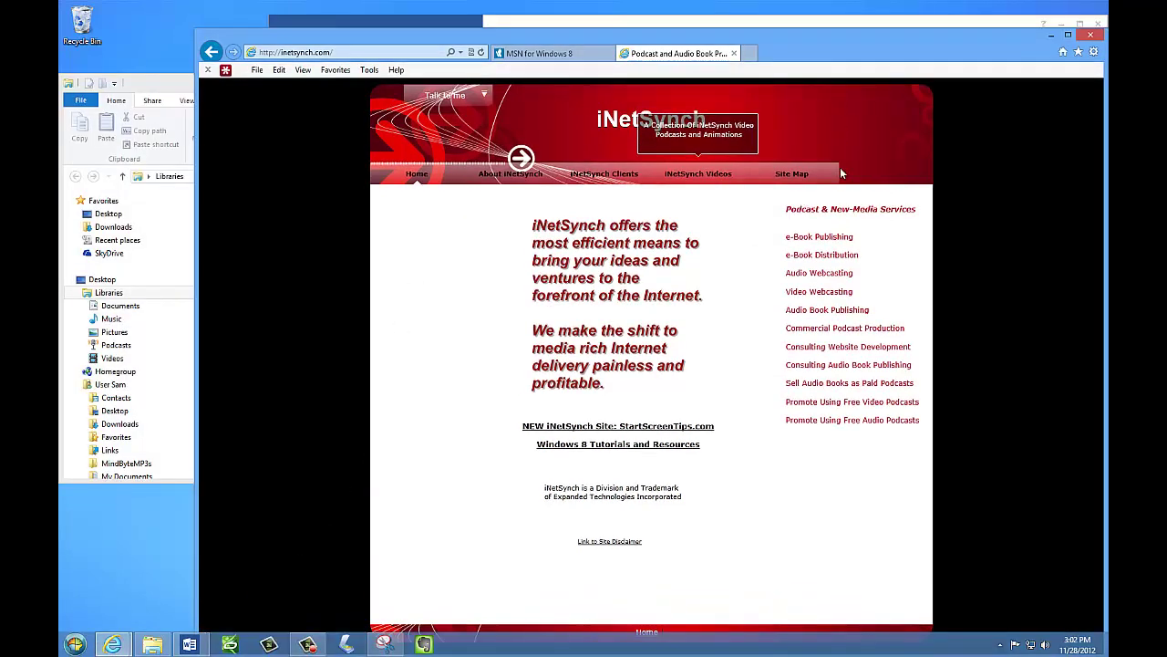
- Rearrange the open Internet Explorer, Snipping Tool and Libraries windows so that they overlap at different places on the desktop
{"action": "left_click_drag", "start_coordinate": [842, 174], "coordinate": [757, 200]}
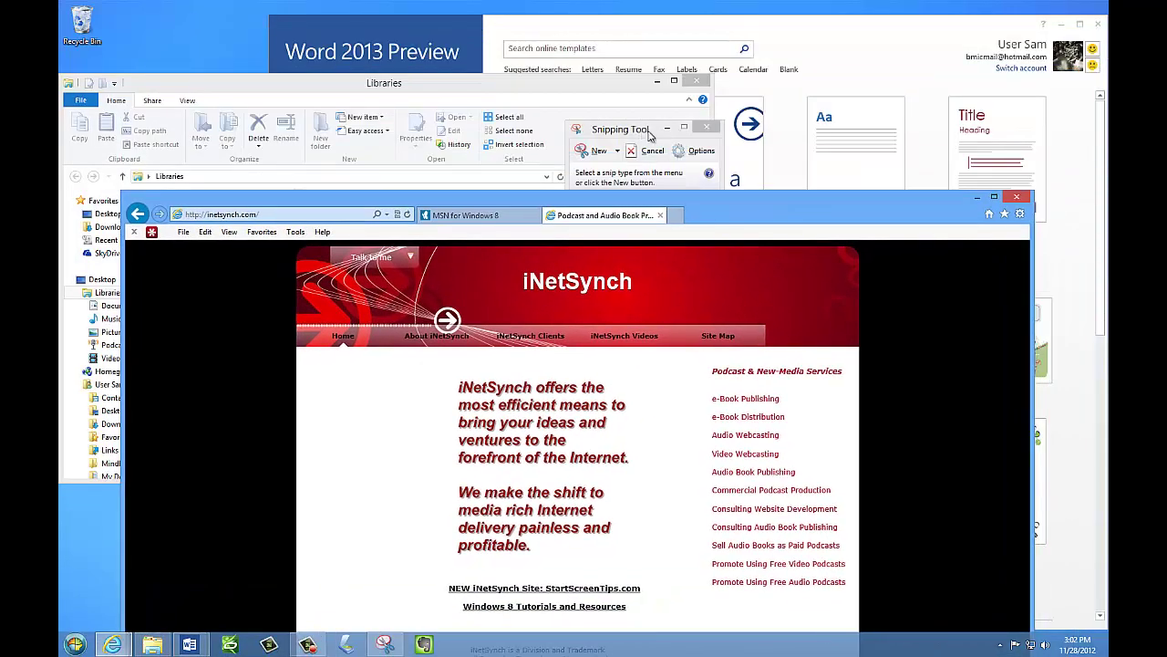
{"action": "left_click_drag", "start_coordinate": [650, 135], "coordinate": [890, 305]}
{"action": "left_click_drag", "start_coordinate": [566, 96], "coordinate": [750, 115]}
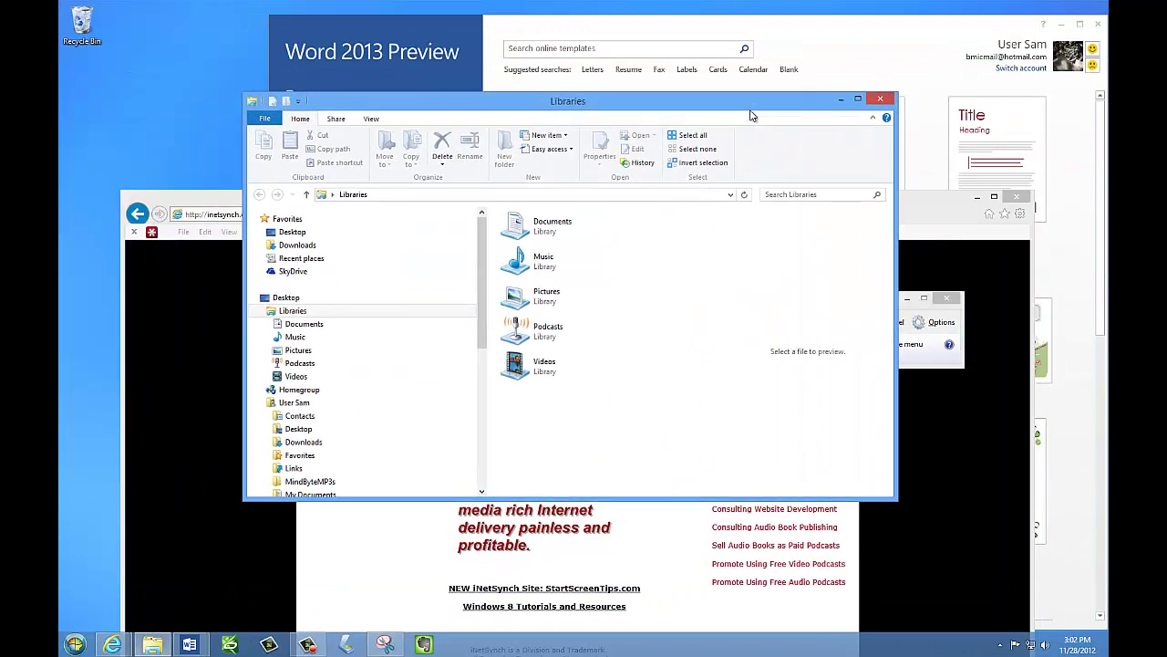
{"action": "left_click_drag", "start_coordinate": [678, 92], "coordinate": [615, 68]}
- Close the Word, Libraries and Snipping Tool windows, and maximize the Internet Explorer window
{"action": "left_click", "coordinate": [848, 9]}
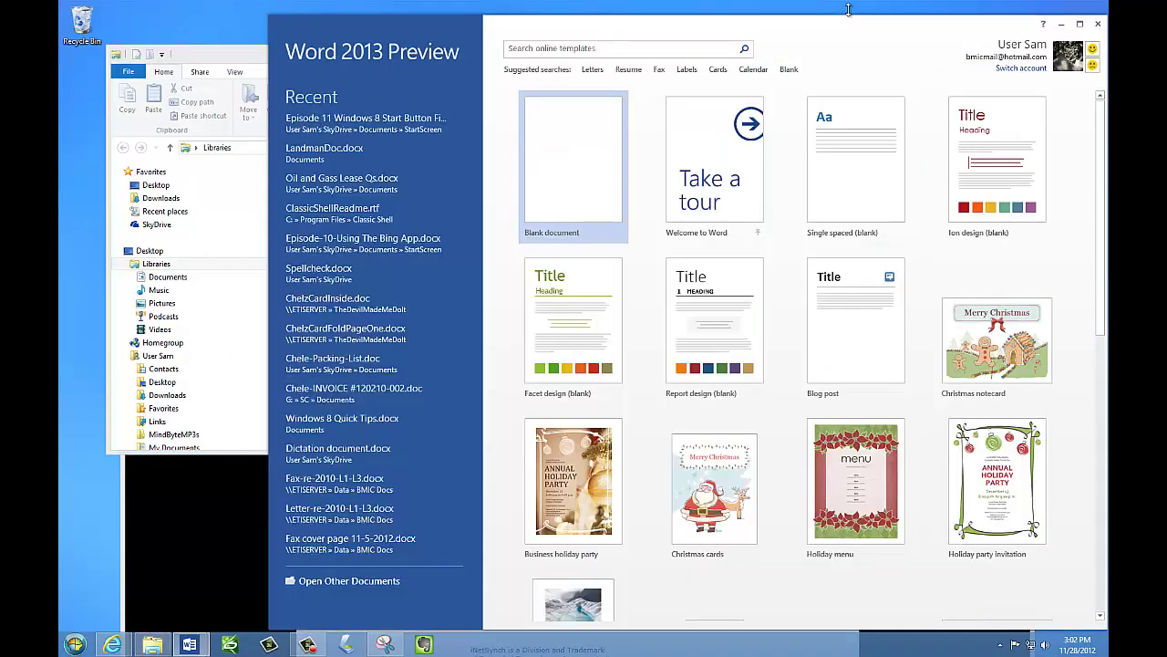
{"action": "left_click", "coordinate": [1096, 27]}
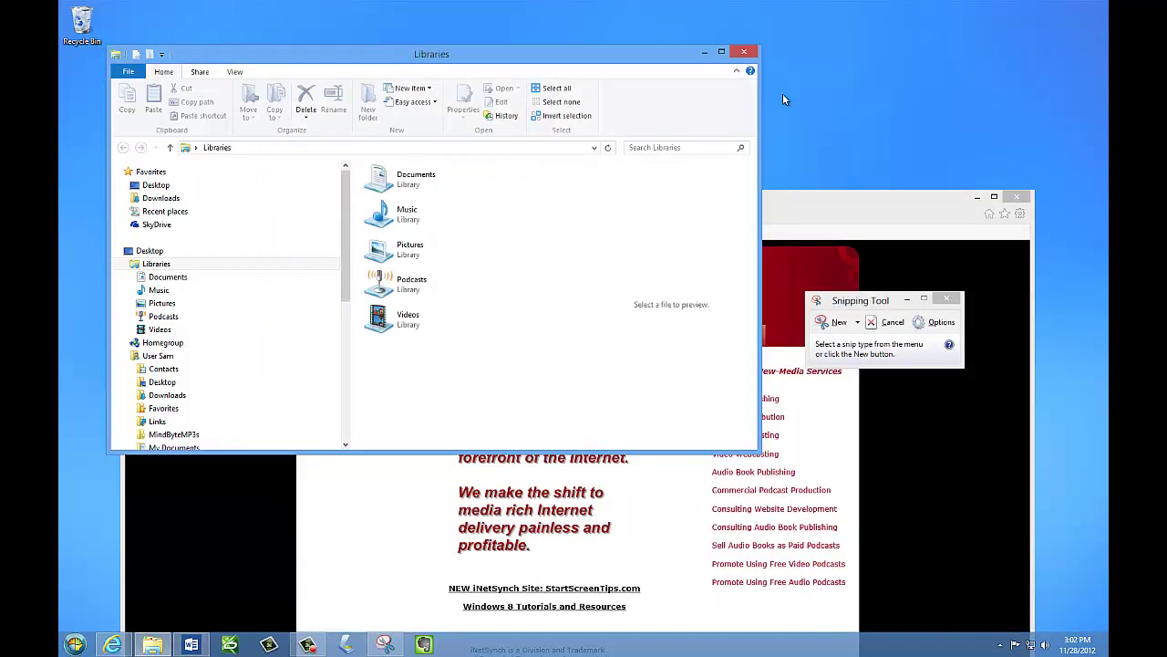
{"action": "left_click", "coordinate": [746, 51]}
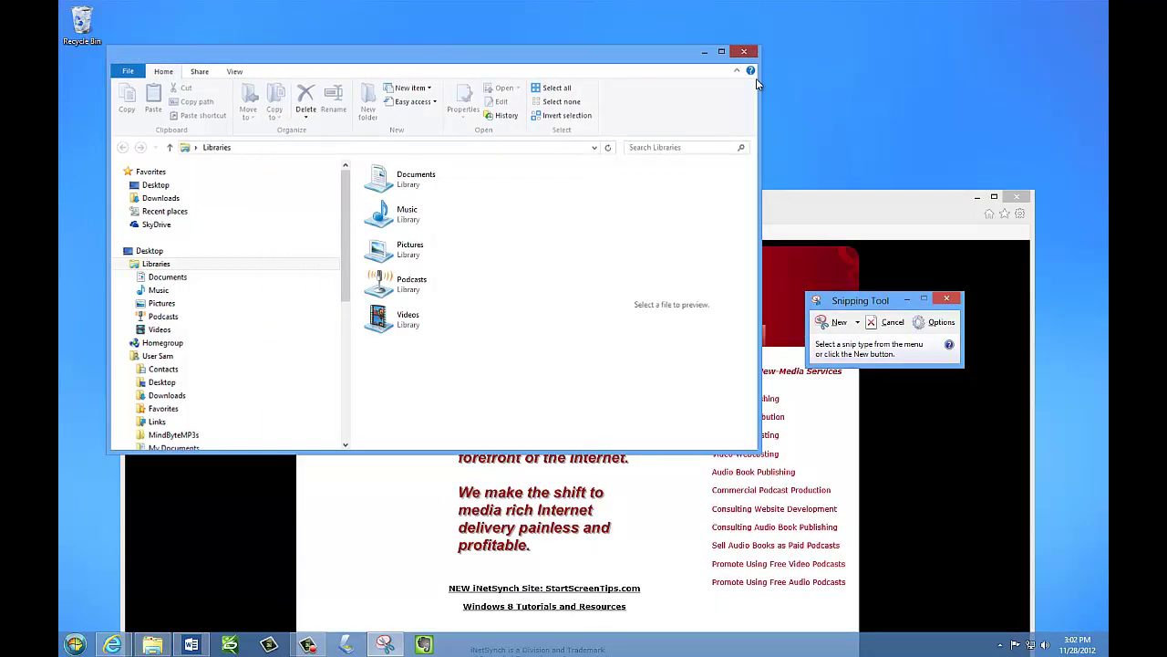
{"action": "left_click", "coordinate": [952, 300]}
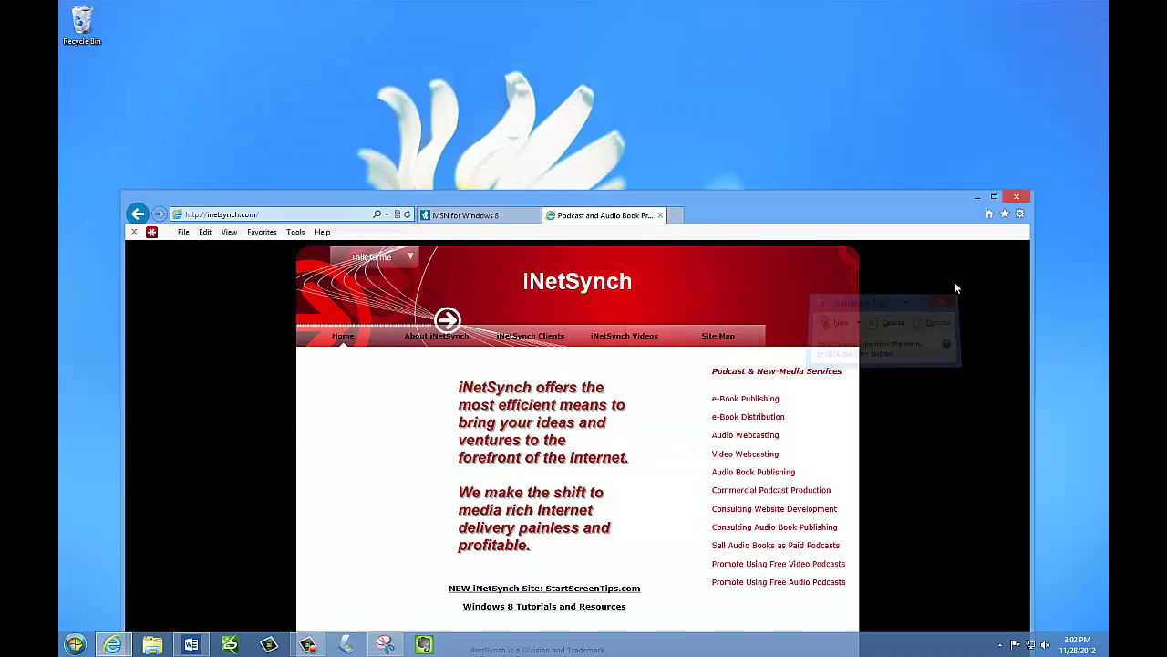
{"action": "left_click", "coordinate": [993, 196]}
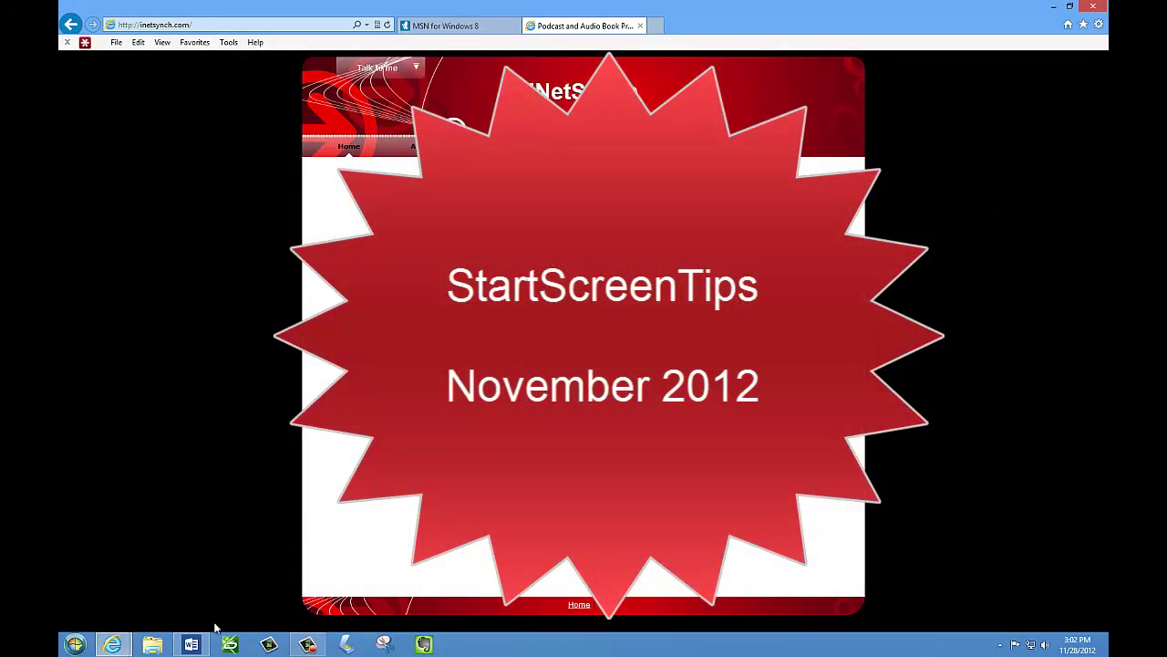
- Launch Windows Defender from the Classic Shell Start menu
{"action": "left_click", "coordinate": [86, 648]}
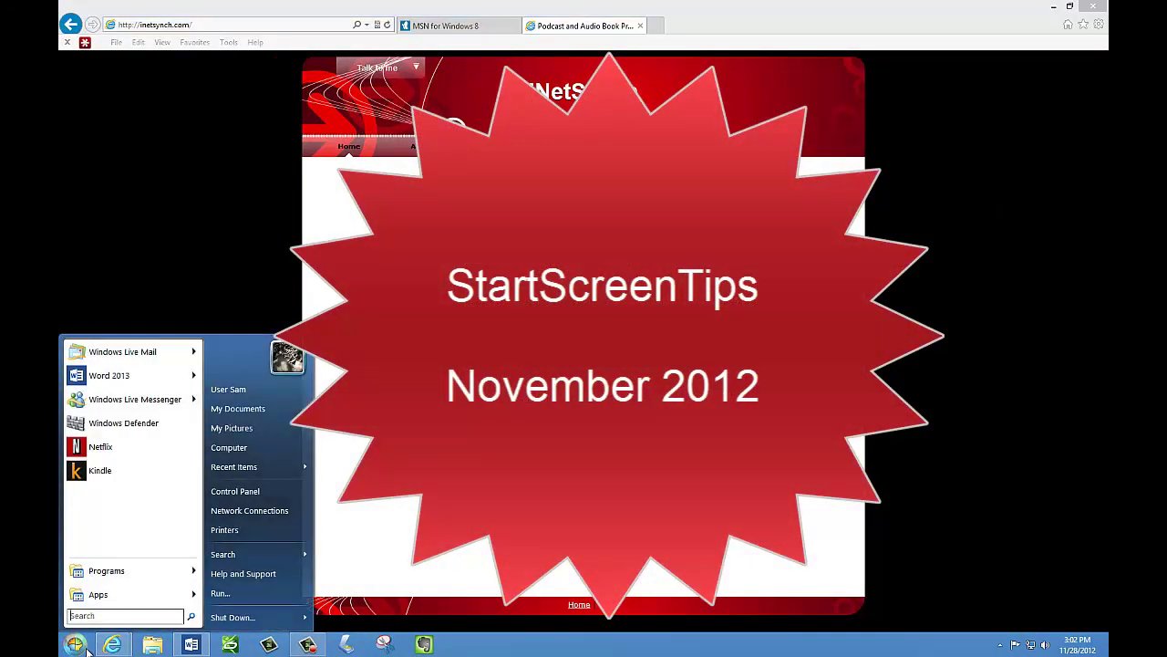
{"action": "left_click", "coordinate": [107, 427]}
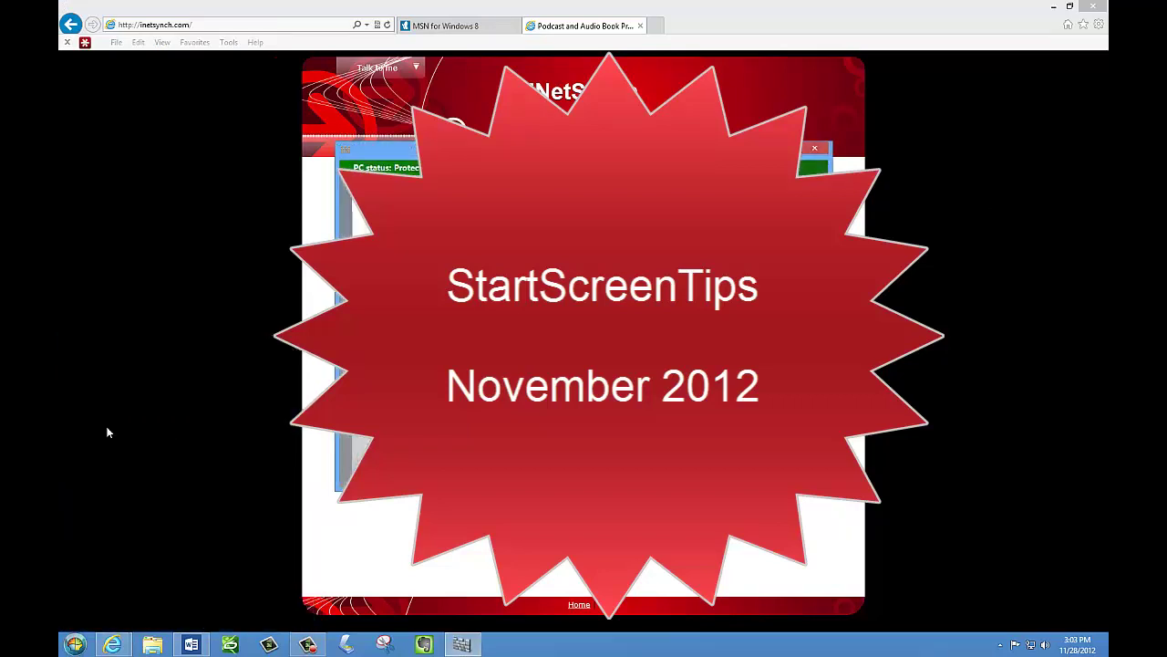